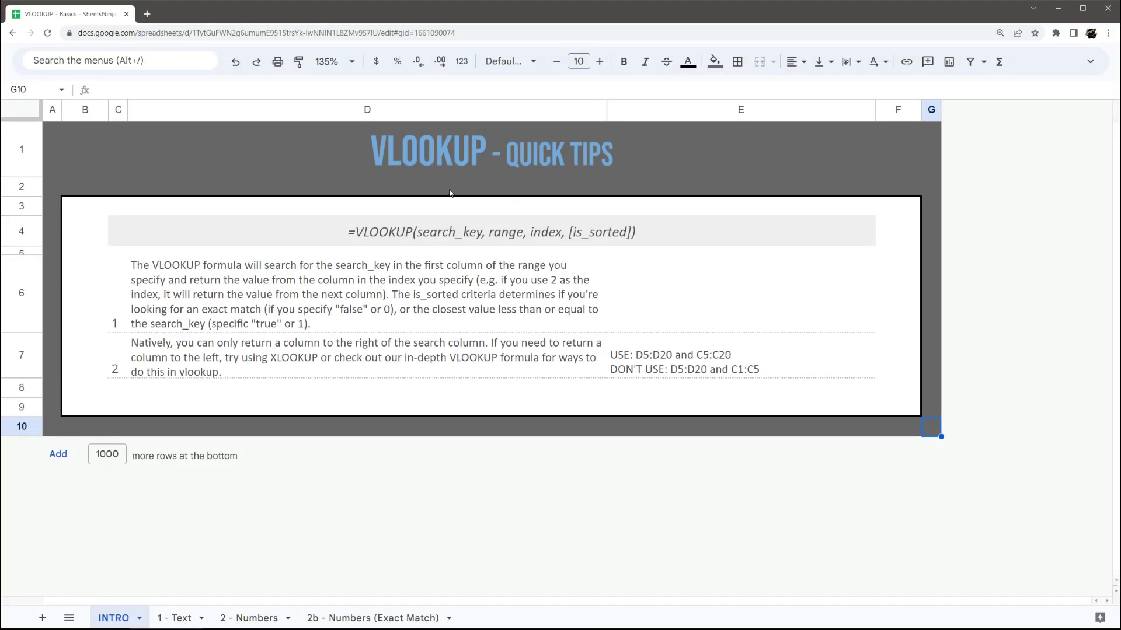
Review the VLOOKUP syntax line and the return-column tip, then go to the '1 - Text' sheet
{"action": "left_click", "coordinate": [417, 236]}
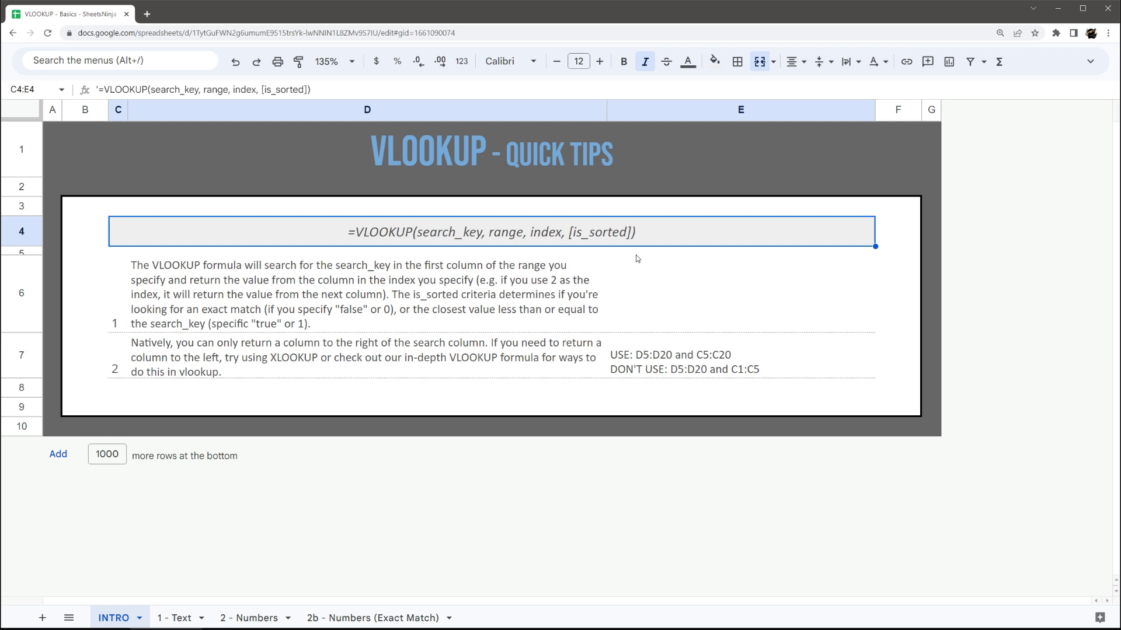
{"action": "left_click", "coordinate": [147, 357]}
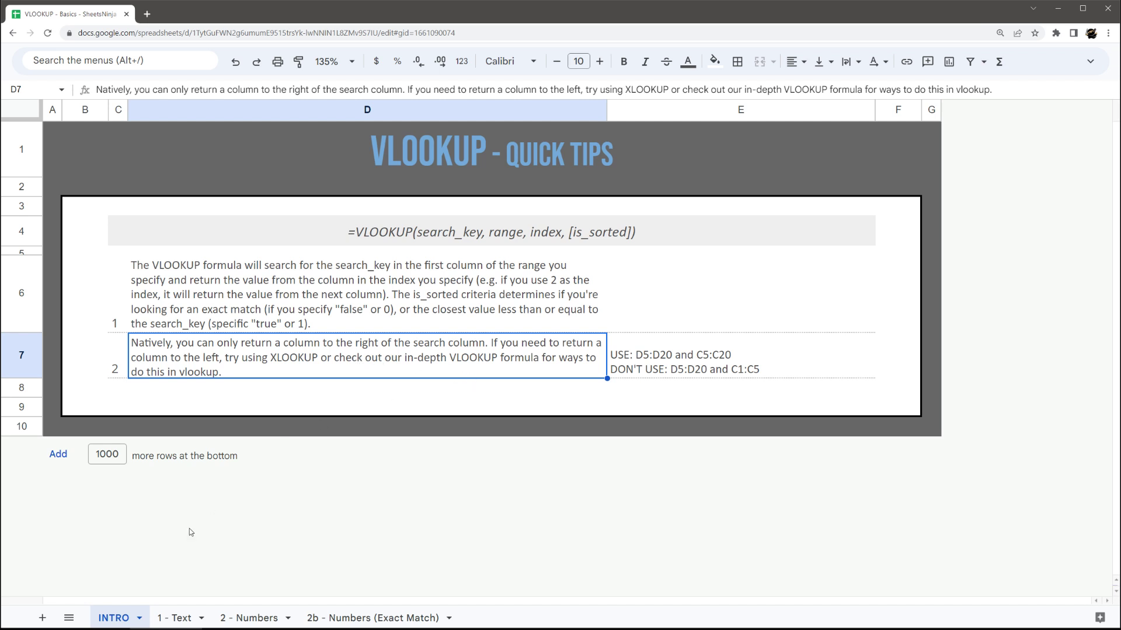
{"action": "left_click", "coordinate": [184, 616]}
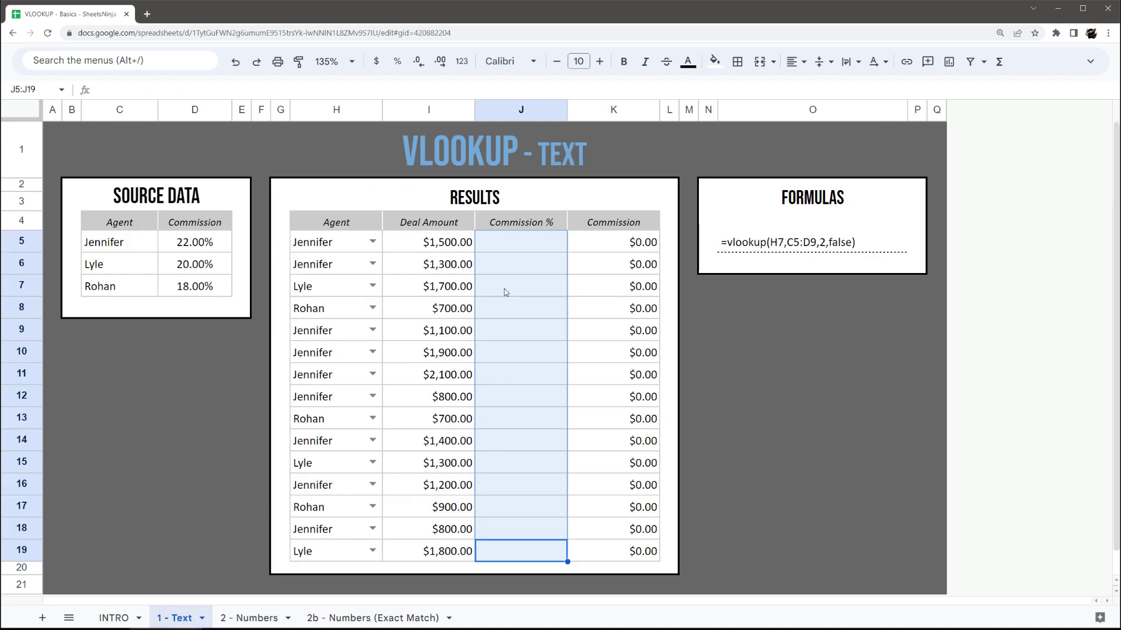
{"action": "left_click", "coordinate": [527, 246]}
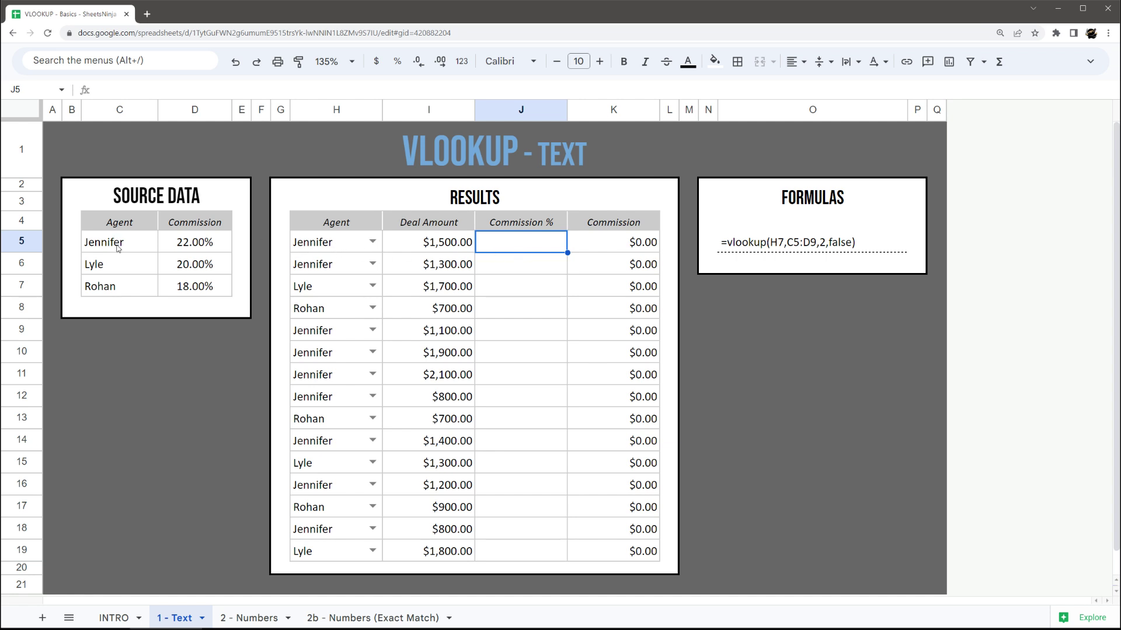
{"action": "left_click_drag", "start_coordinate": [117, 248], "coordinate": [200, 292]}
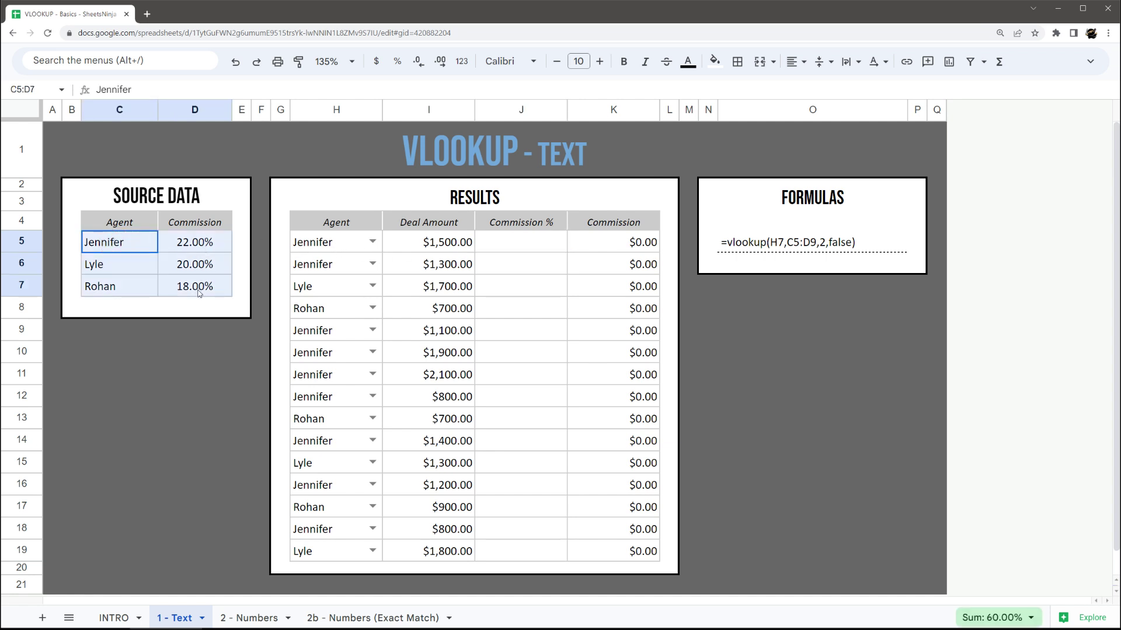
{"action": "left_click", "coordinate": [506, 246]}
Enter =vlookup(H5,$C$5:$D$7,2,false) in J5 to return the 22.00% commission rate
{"action": "type", "text": "=v"}
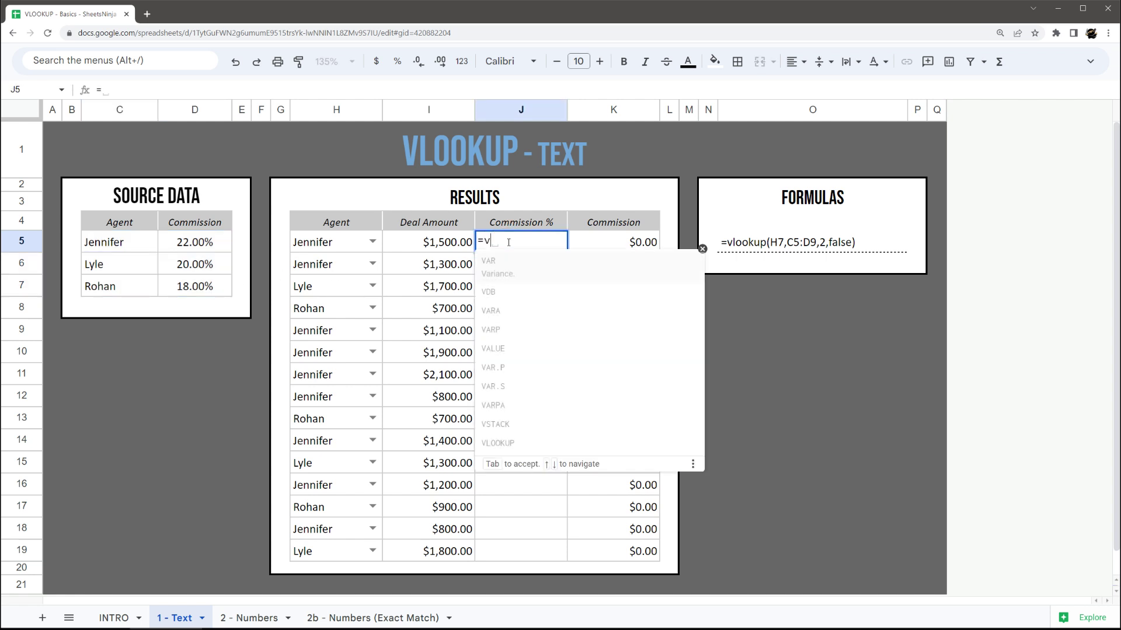
{"action": "type", "text": "lookup("}
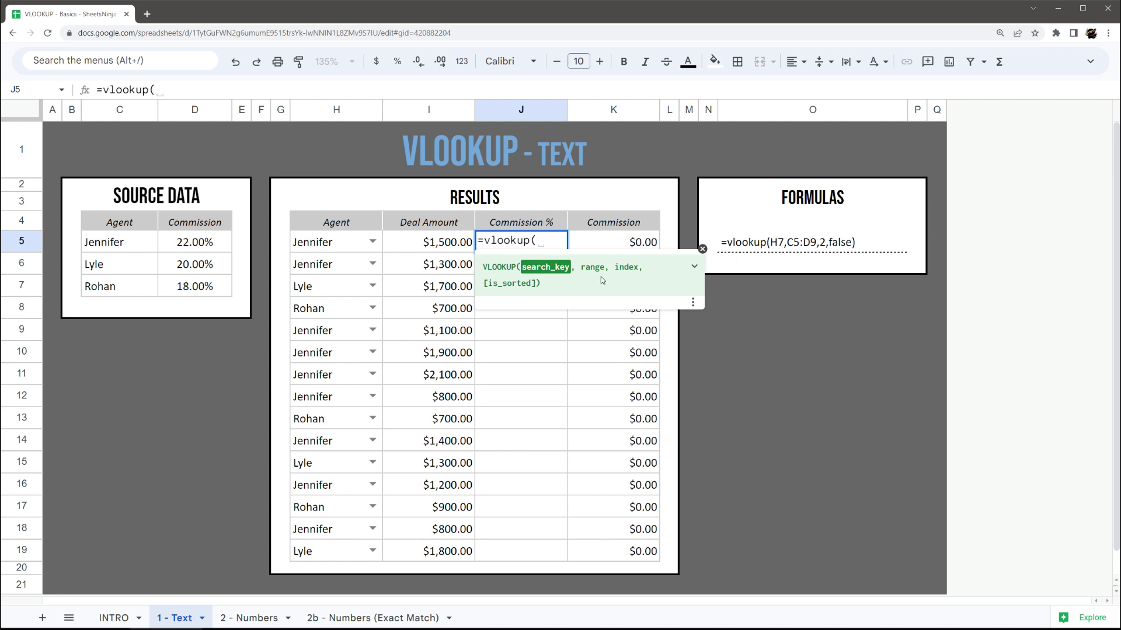
{"action": "left_click", "coordinate": [333, 247]}
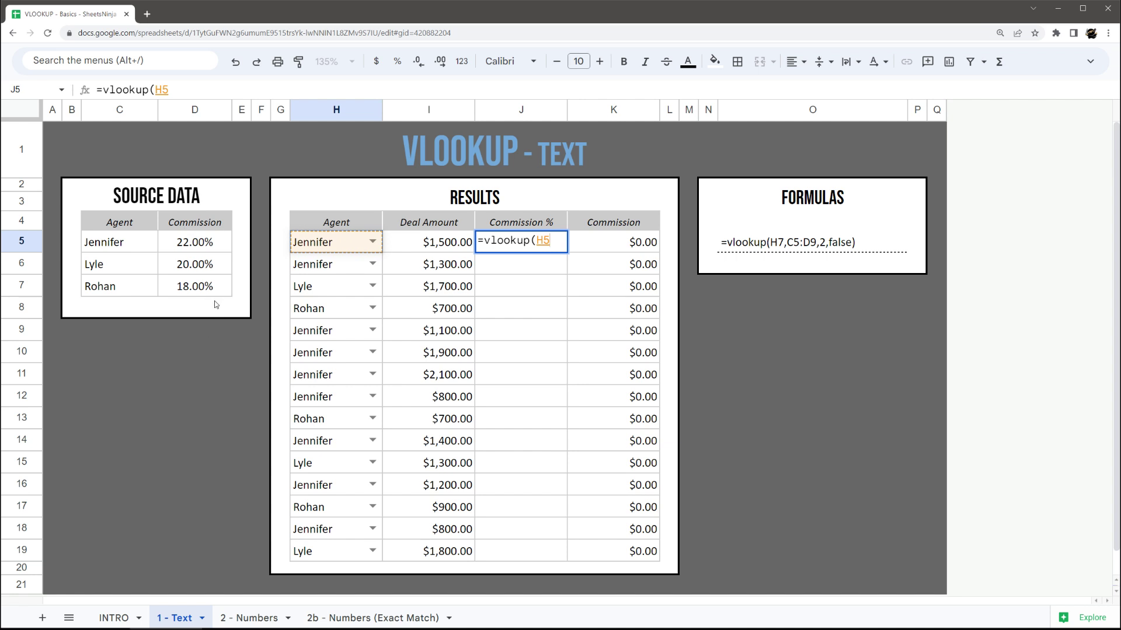
{"action": "type", "text": ","}
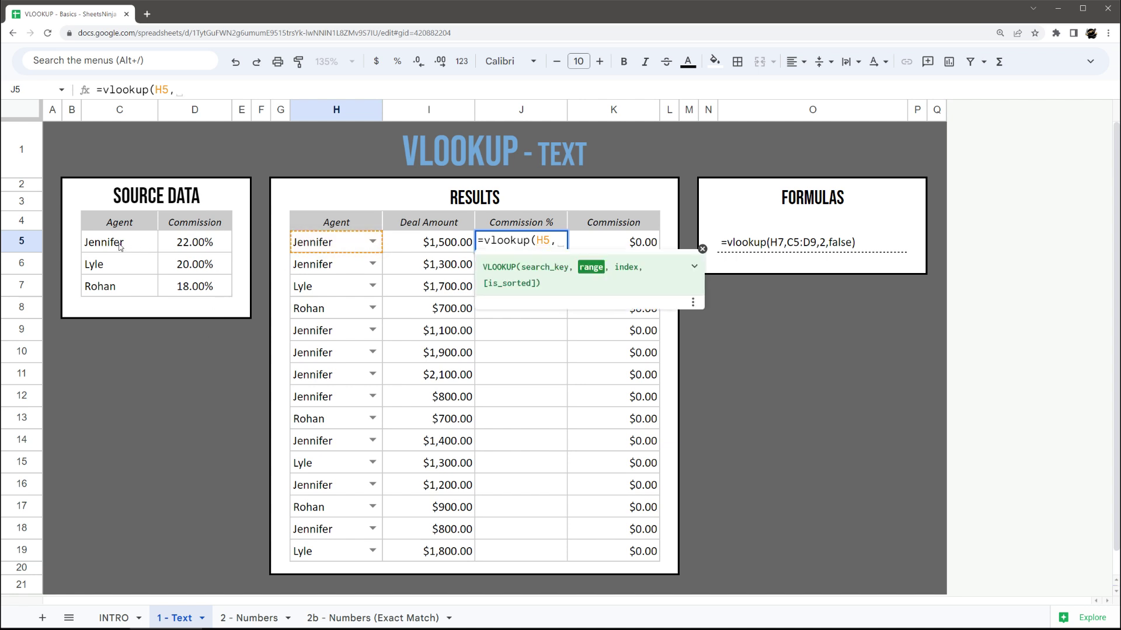
{"action": "left_click_drag", "start_coordinate": [89, 243], "coordinate": [183, 288]}
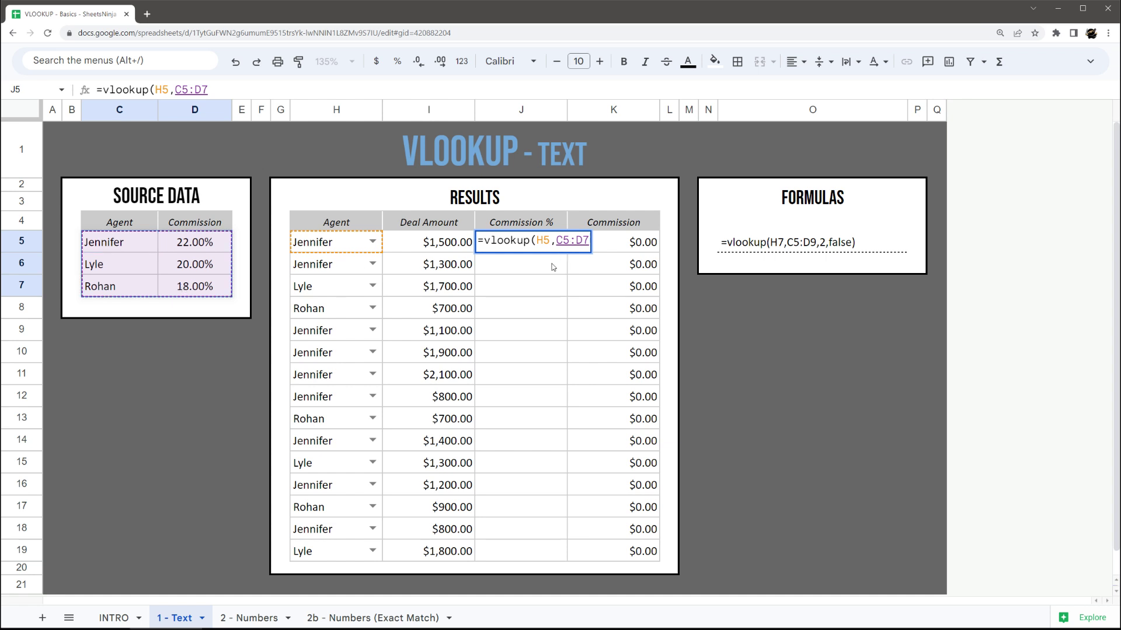
{"action": "key", "text": "F4"}
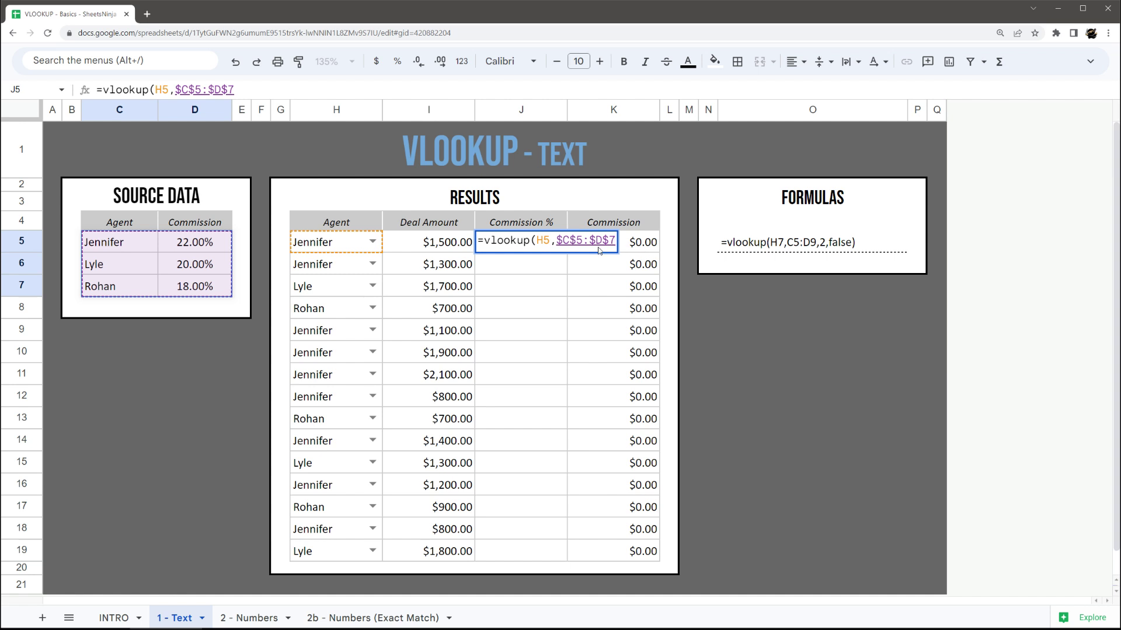
{"action": "type", "text": ","}
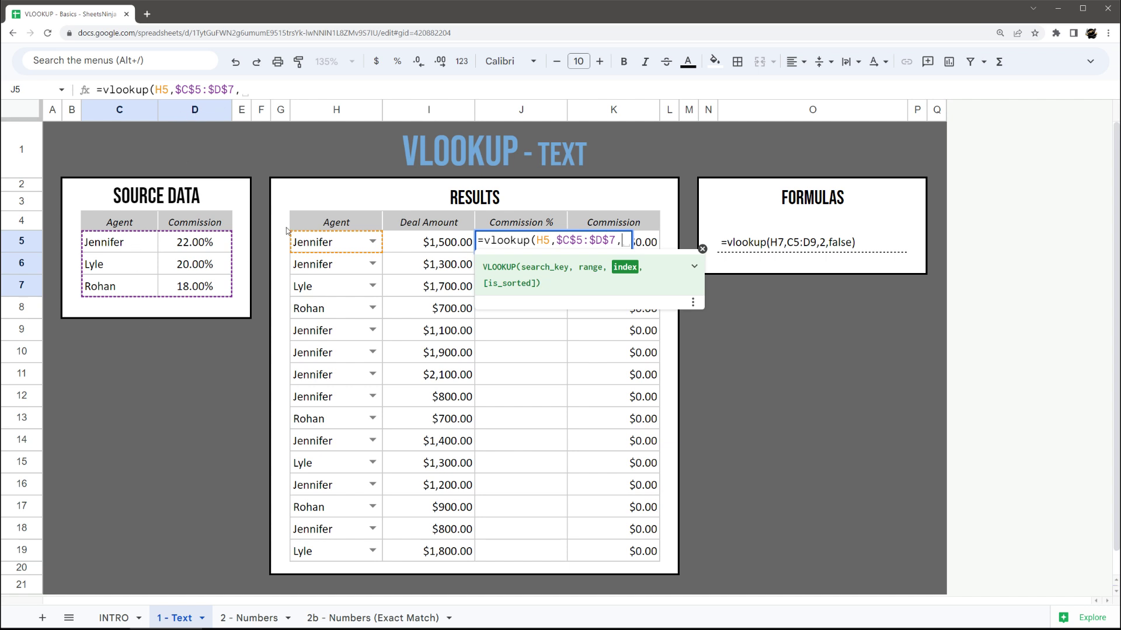
{"action": "type", "text": "2,"}
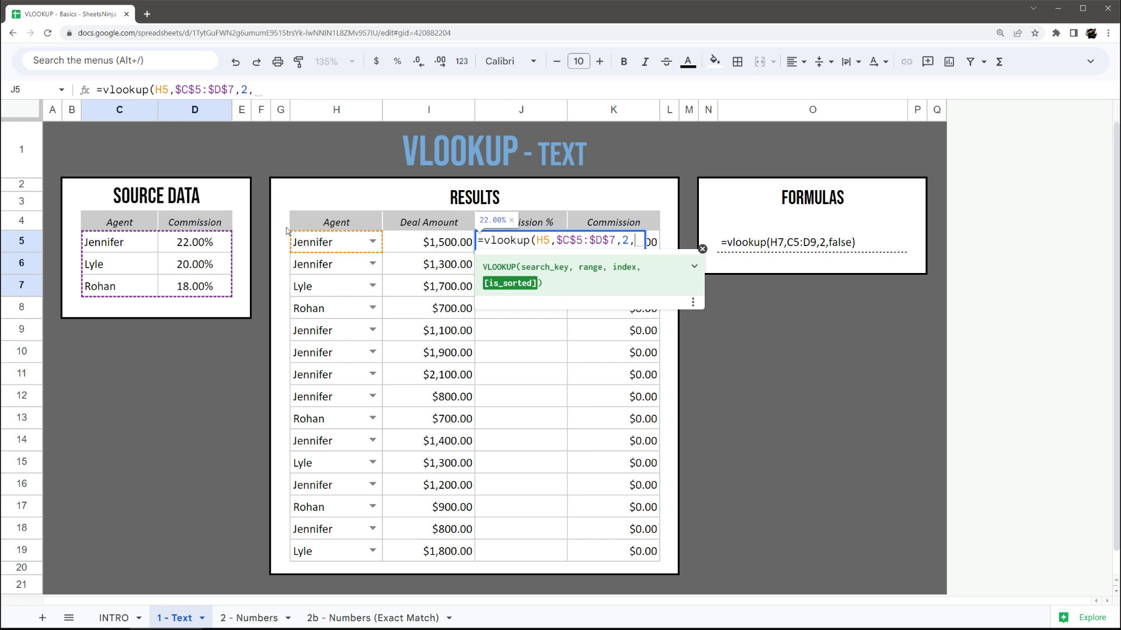
{"action": "type", "text": "false)"}
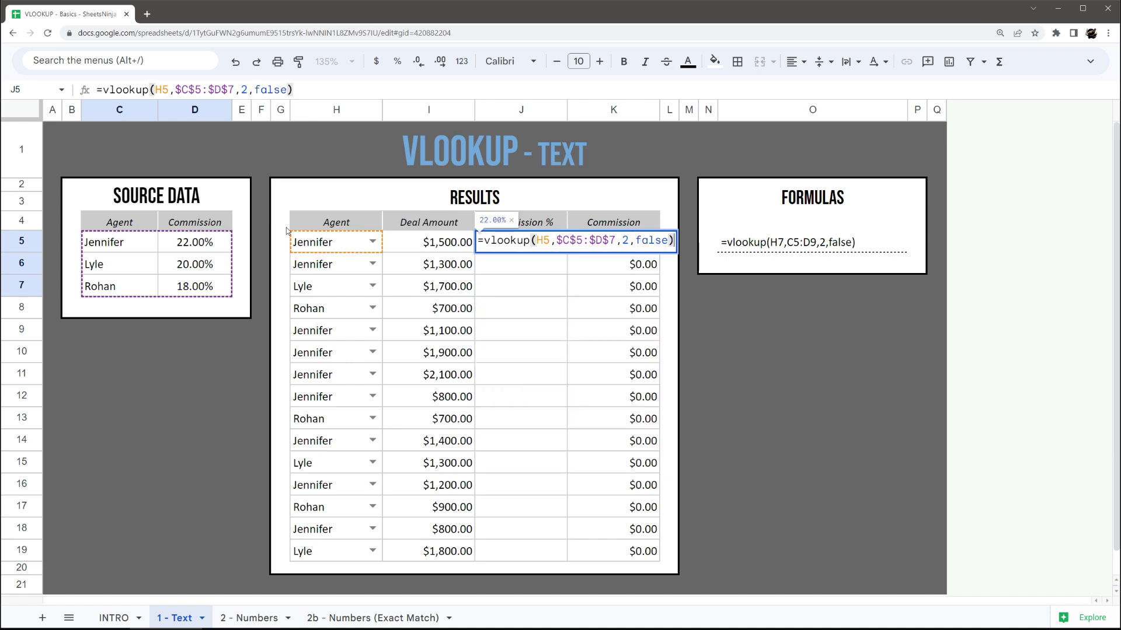
{"action": "key", "text": "Return"}
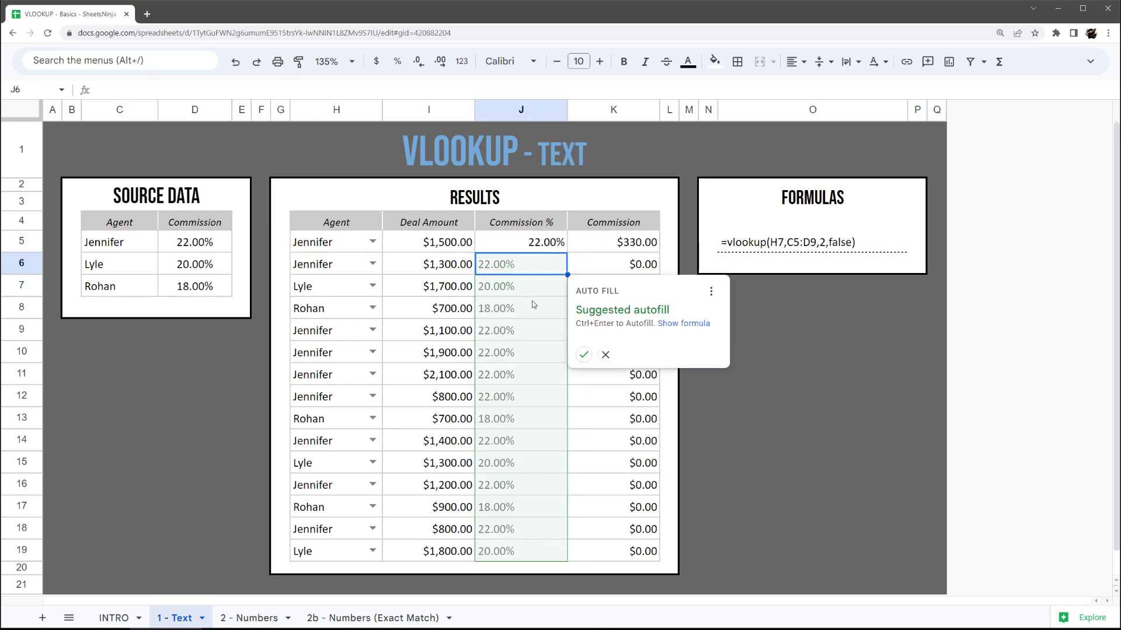
Accept the autofill to fill Commission % down J5:J19, then move to the '2 - Numbers' sheet
{"action": "left_click", "coordinate": [582, 354]}
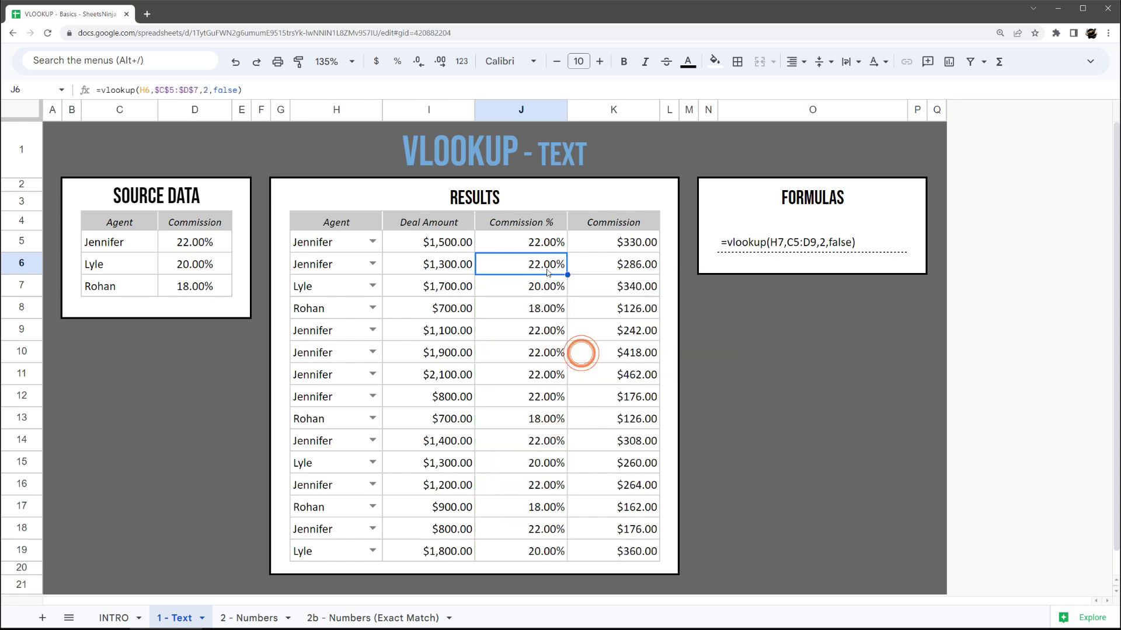
{"action": "left_click", "coordinate": [546, 242]}
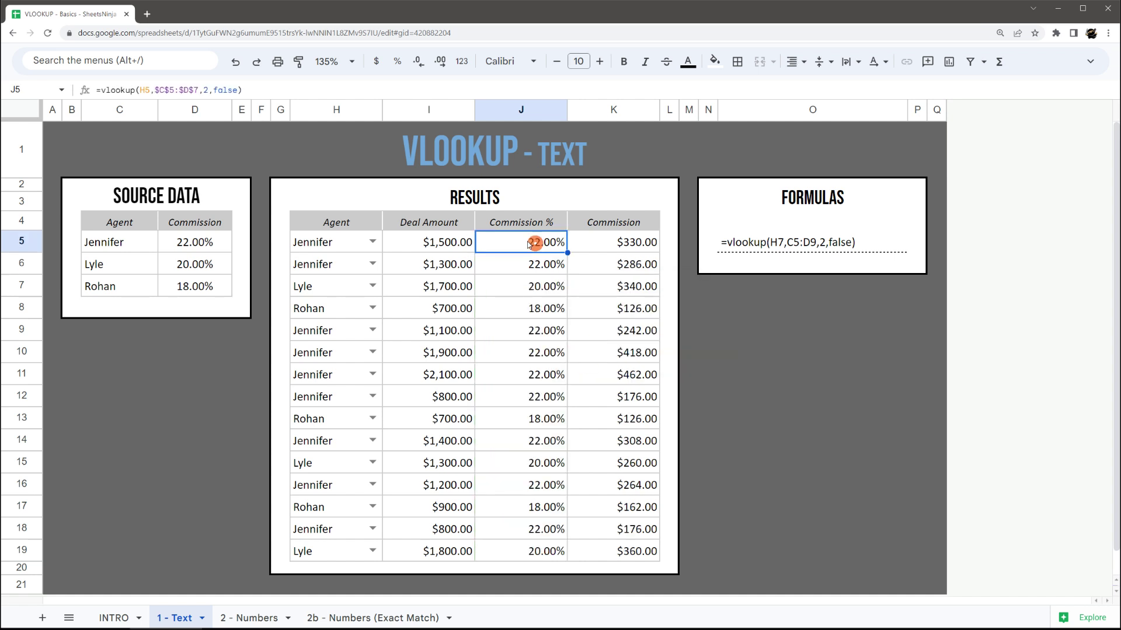
{"action": "left_click", "coordinate": [157, 92]}
{"action": "key", "text": "Escape"}
{"action": "left_click_drag", "start_coordinate": [520, 244], "coordinate": [515, 557]}
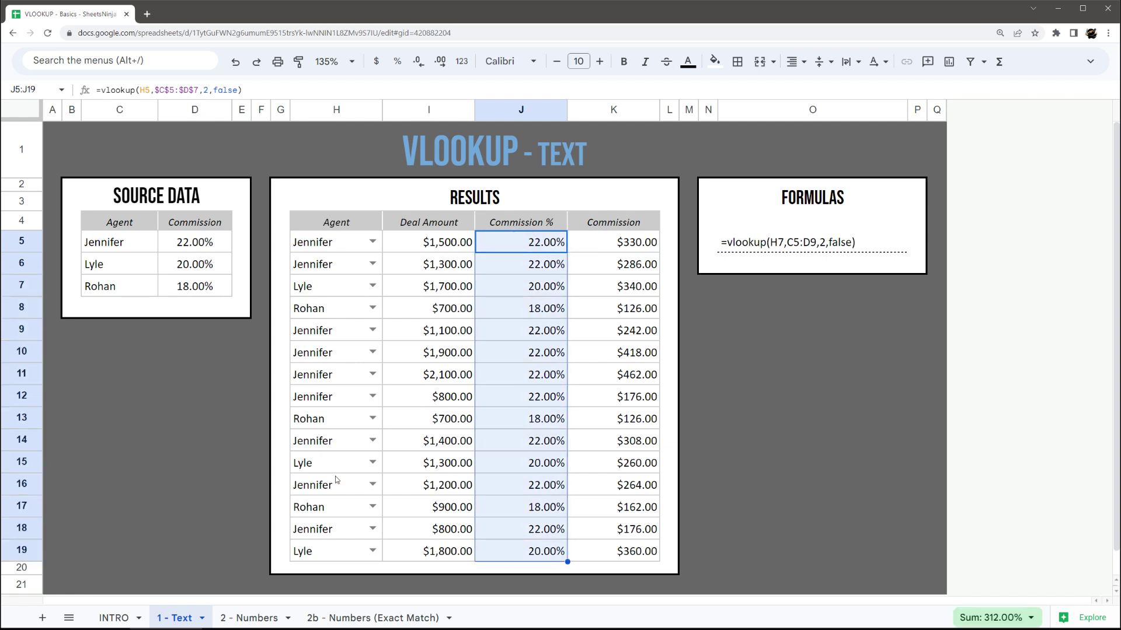
{"action": "left_click", "coordinate": [255, 617]}
Start a =vlookup( formula in Member Level cell K5
{"action": "left_click", "coordinate": [590, 251]}
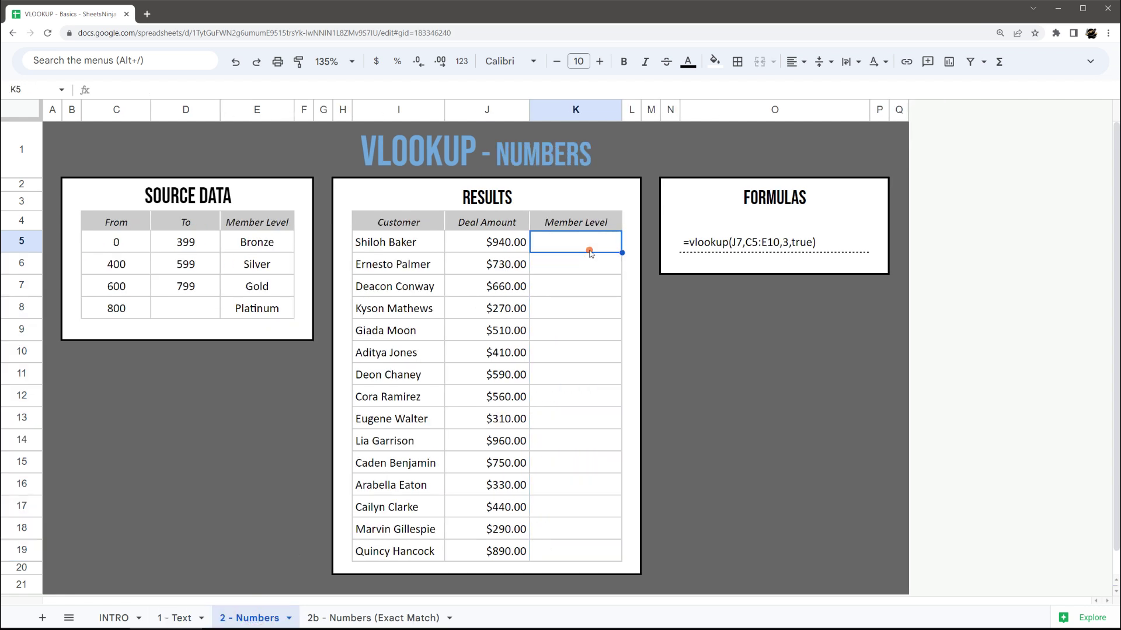
{"action": "type", "text": "="}
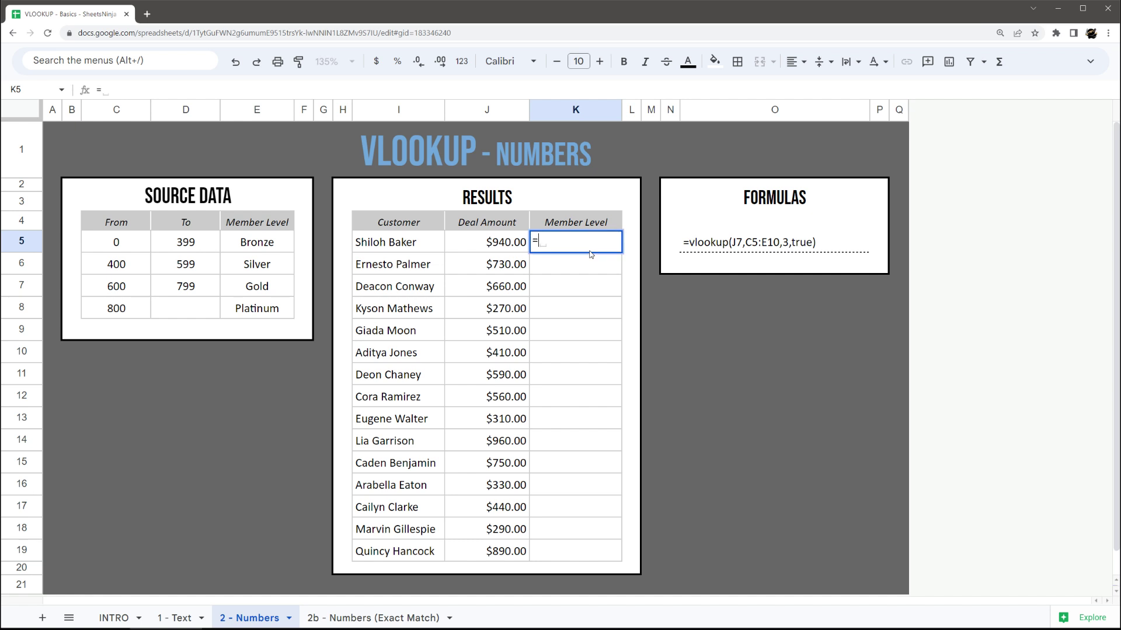
{"action": "type", "text": "vlookup("}
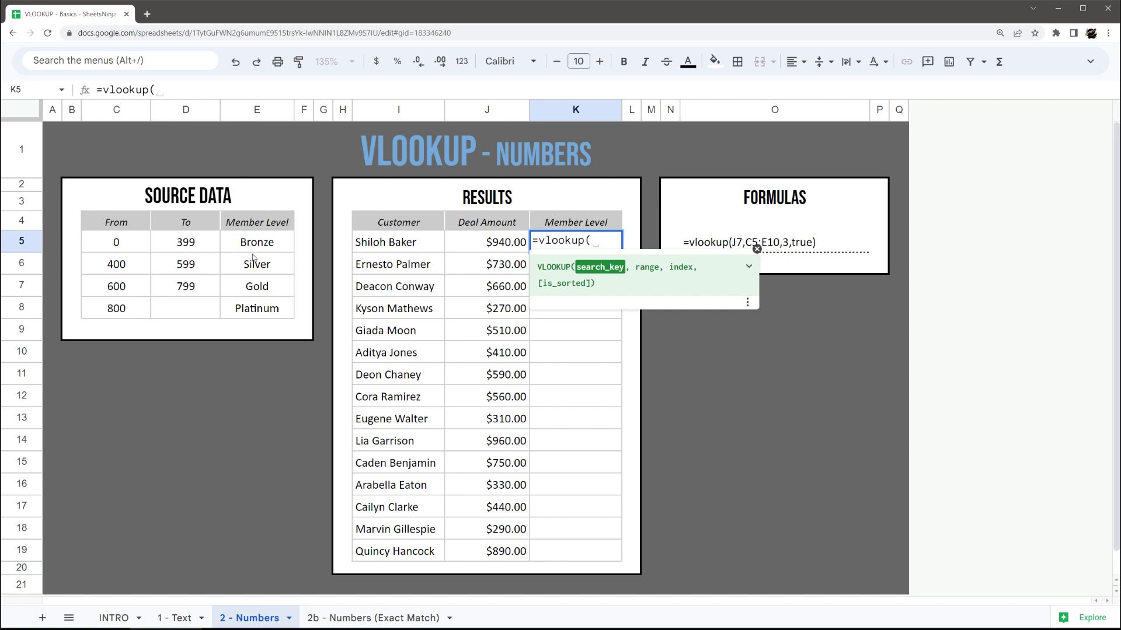
Complete K5 as =vlookup(J5,$C$5:$E$8,3,true) to return the customer's member tier
{"action": "left_click", "coordinate": [487, 245]}
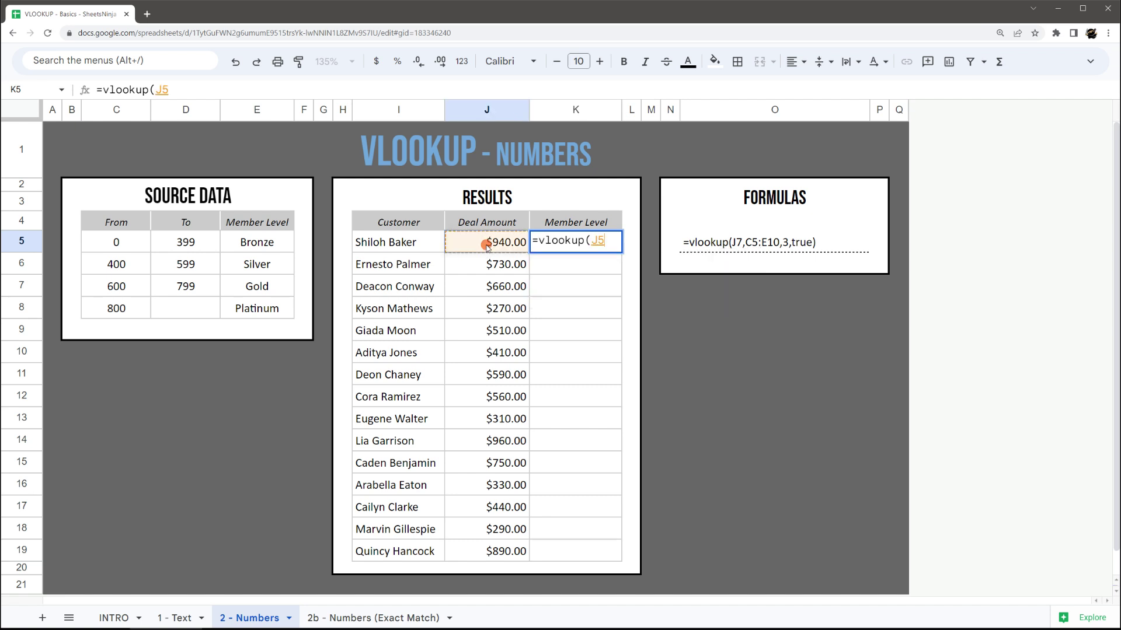
{"action": "type", "text": ","}
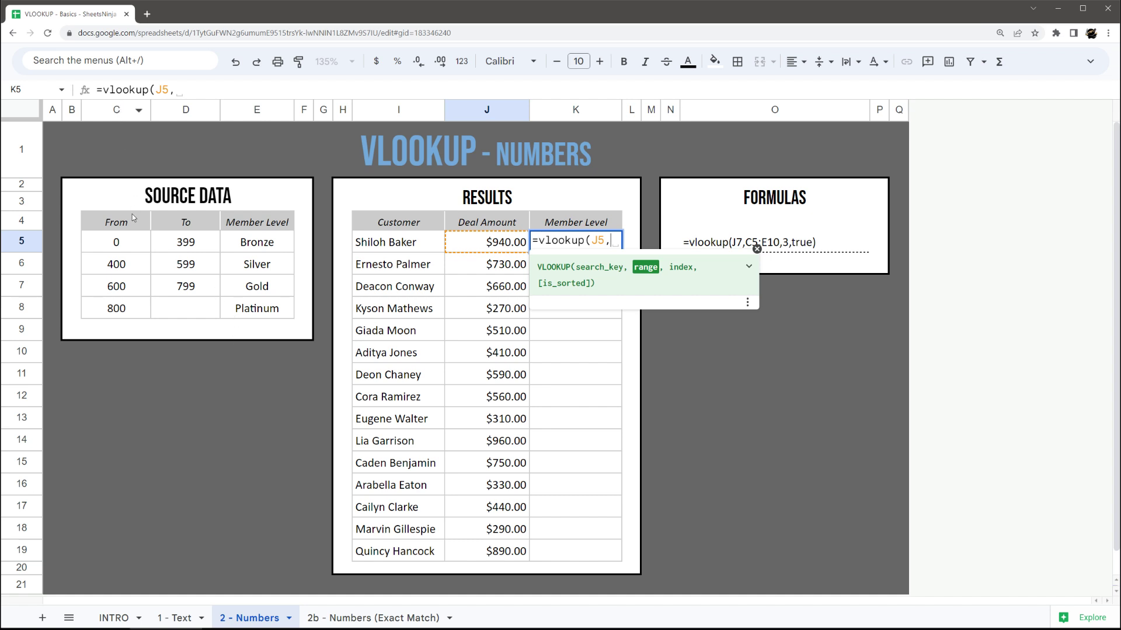
{"action": "left_click_drag", "start_coordinate": [129, 240], "coordinate": [255, 312]}
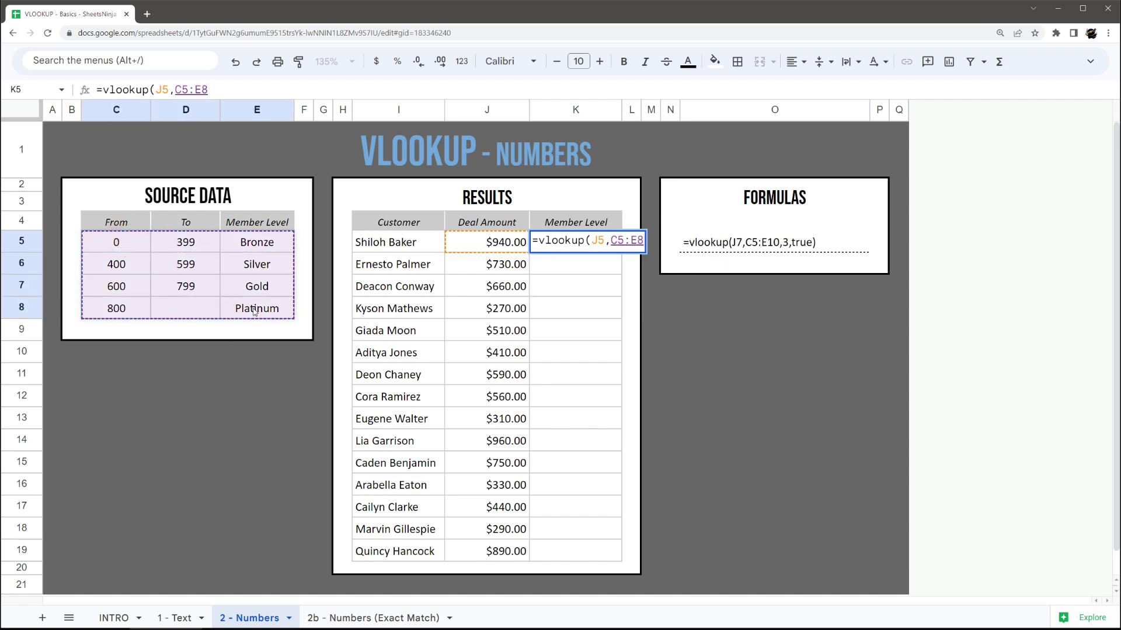
{"action": "key", "text": "F4"}
{"action": "type", "text": ","}
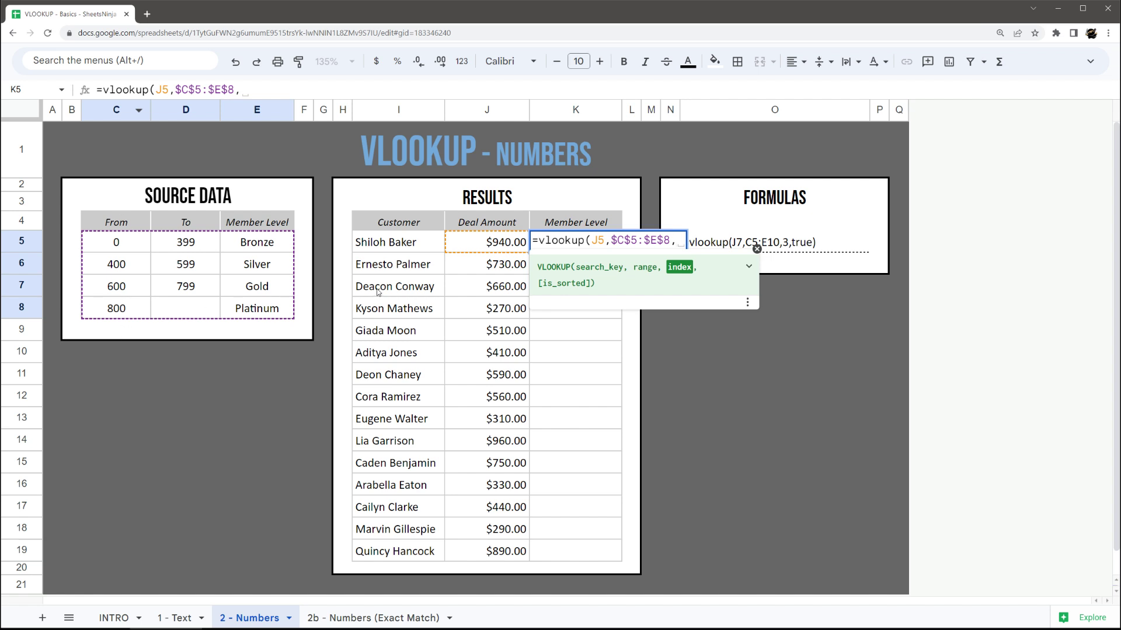
{"action": "double_click", "coordinate": [616, 239]}
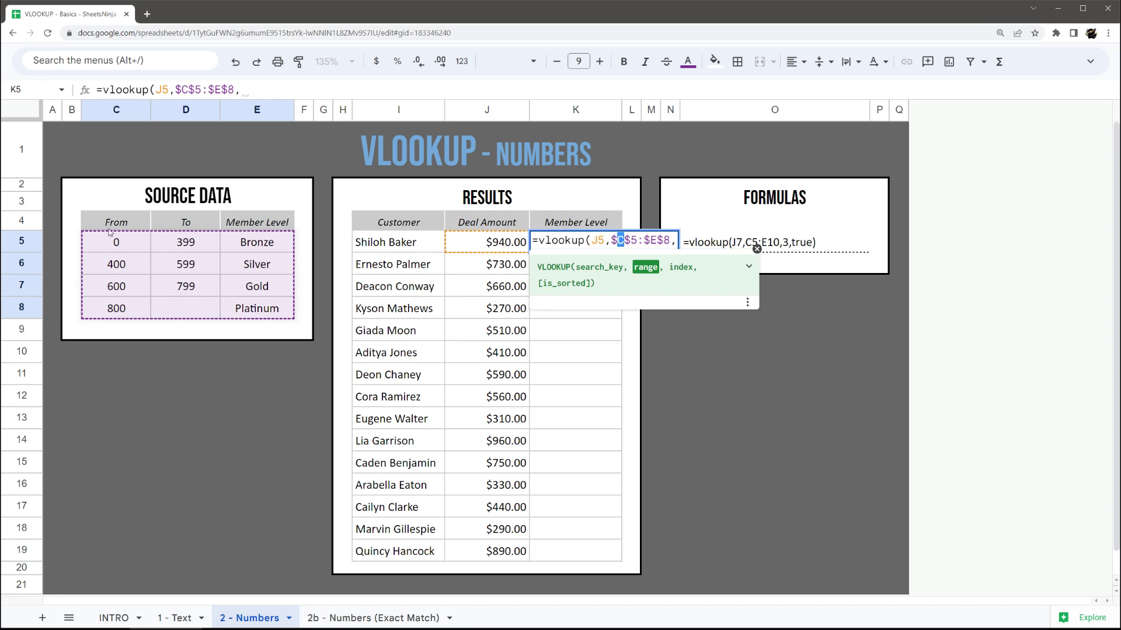
{"action": "left_click", "coordinate": [673, 241]}
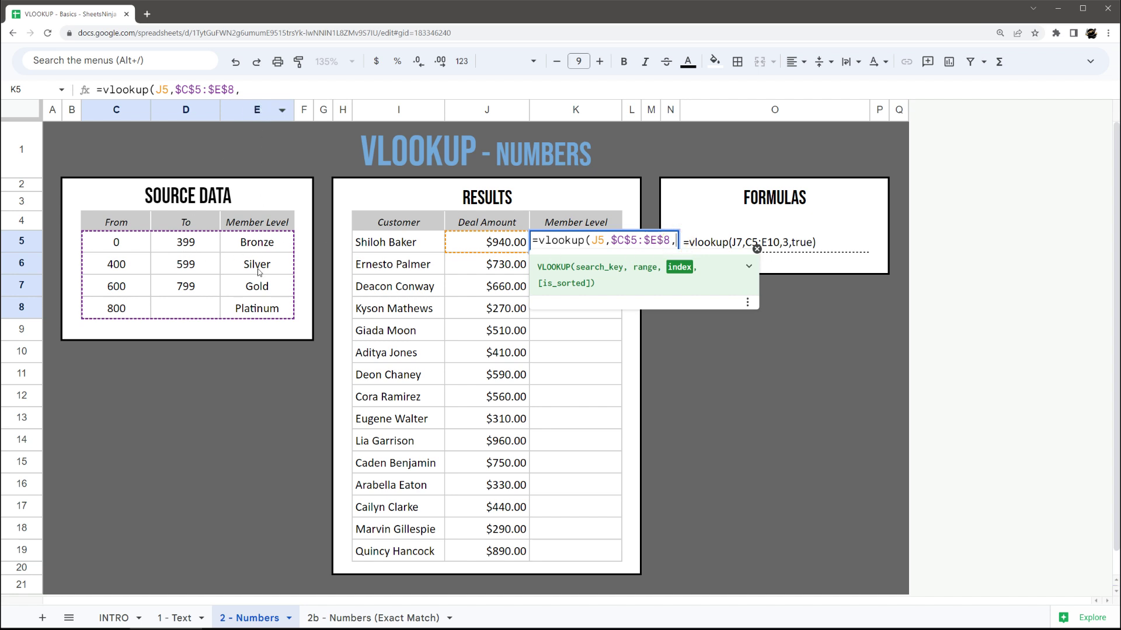
{"action": "type", "text": "3"}
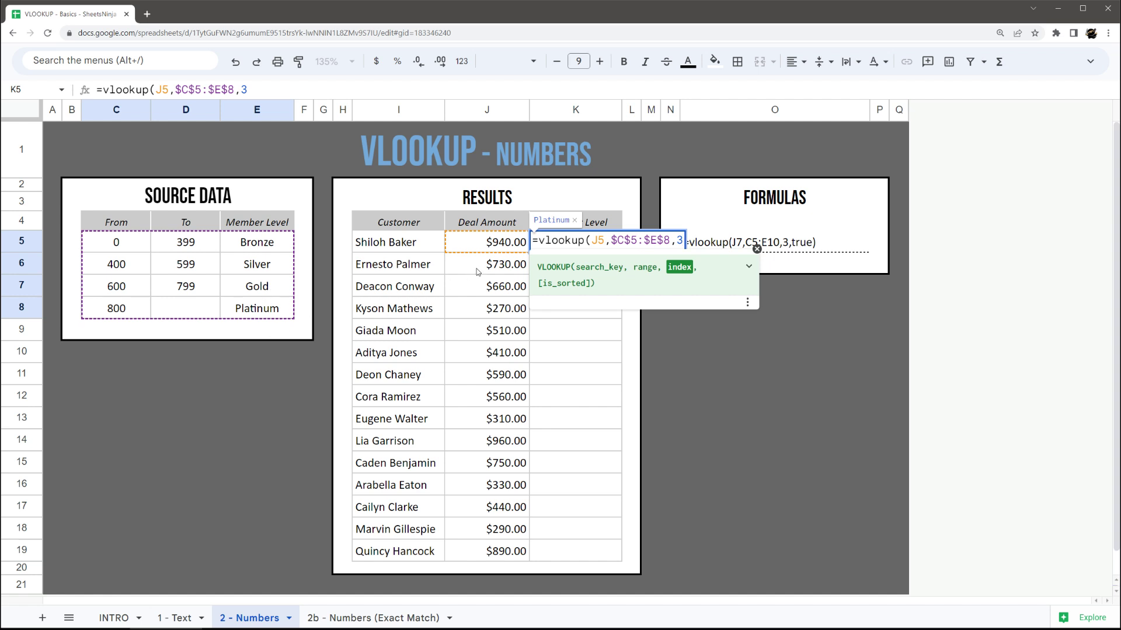
{"action": "type", "text": ","}
{"action": "type", "text": "t"}
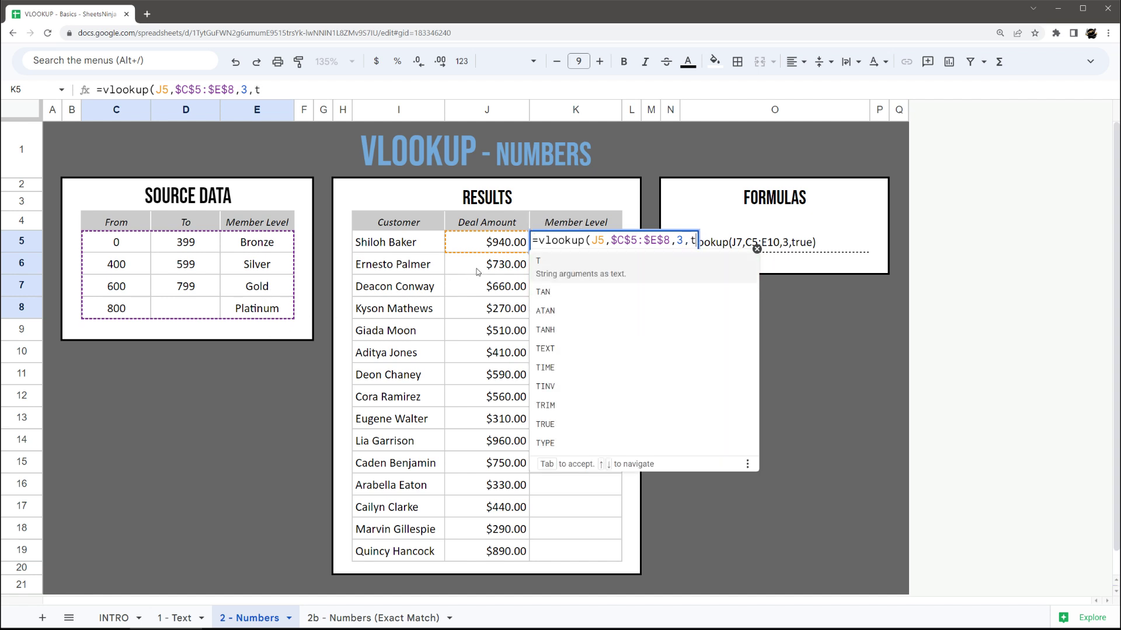
{"action": "type", "text": "rue)"}
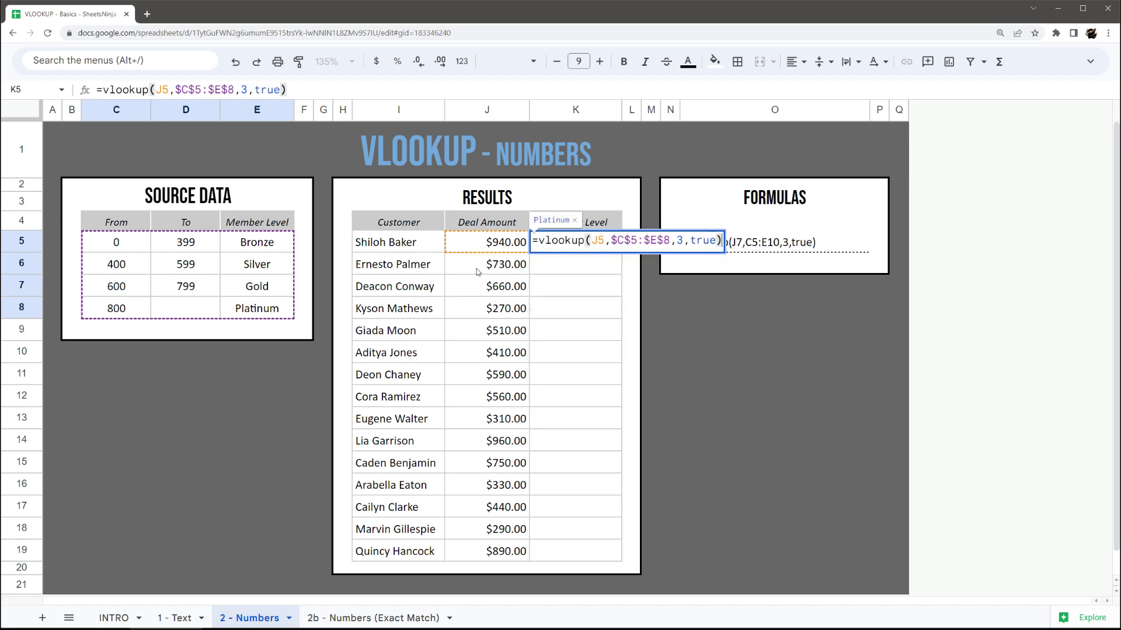
{"action": "key", "text": "Return"}
Accept the Member Level autofill and center-align column K
{"action": "left_click", "coordinate": [637, 355]}
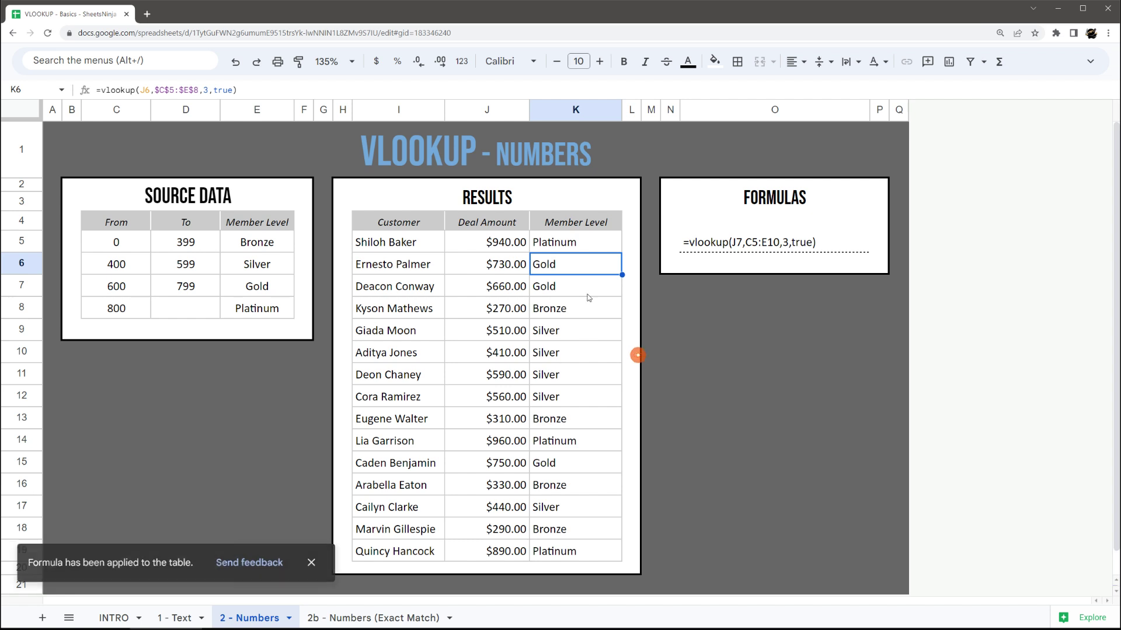
{"action": "left_click", "coordinate": [575, 110]}
{"action": "left_click", "coordinate": [794, 61]}
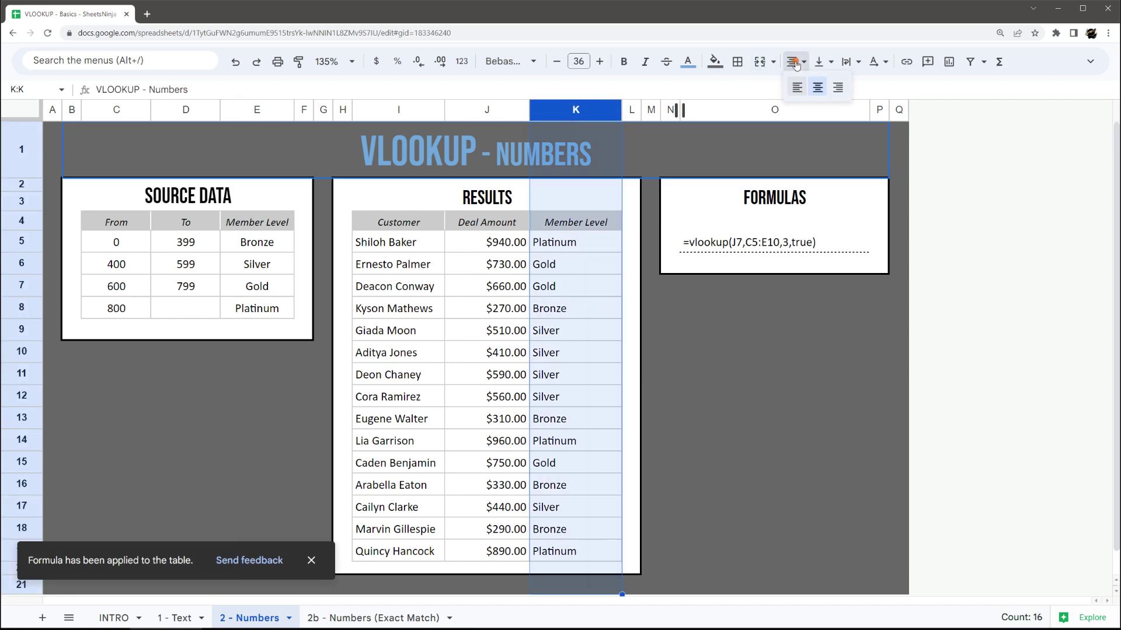
{"action": "left_click", "coordinate": [817, 83]}
{"action": "left_click", "coordinate": [670, 365]}
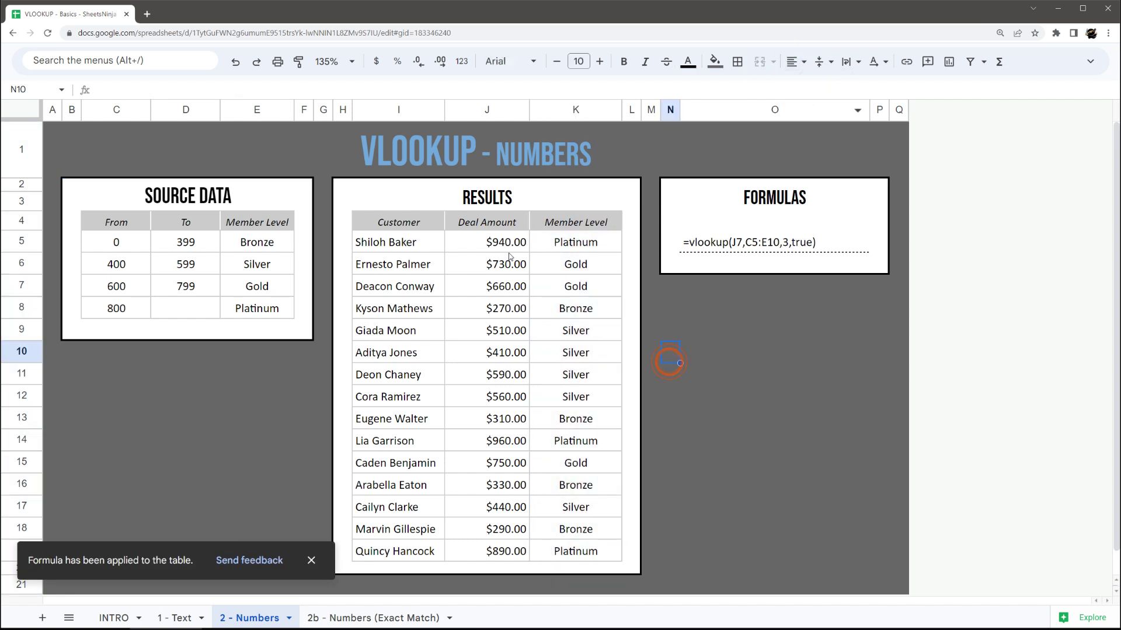
Show K5's formula alongside the From and To columns, selecting the first To value 399
{"action": "left_click", "coordinate": [571, 241]}
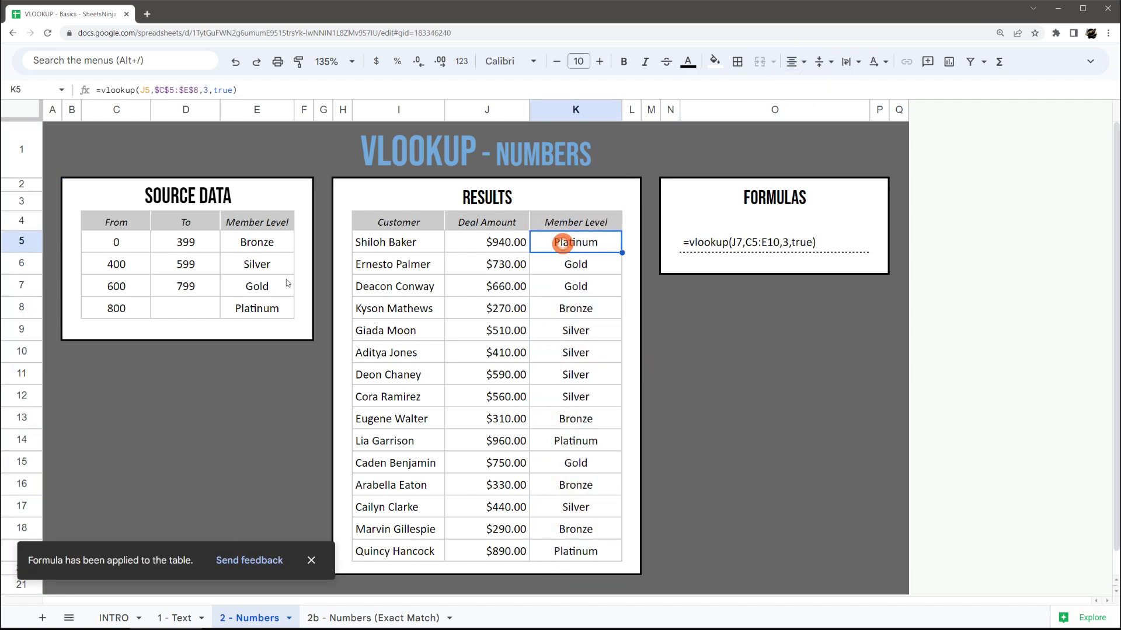
{"action": "left_click", "coordinate": [114, 116]}
{"action": "left_click", "coordinate": [186, 110]}
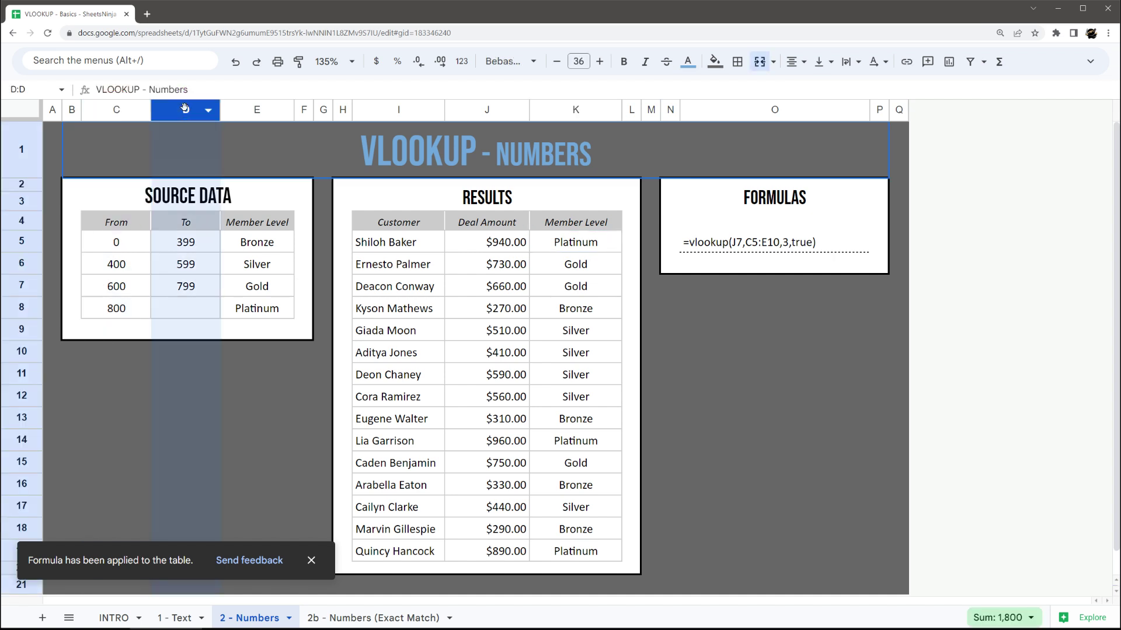
{"action": "left_click", "coordinate": [193, 242]}
{"action": "left_click_drag", "start_coordinate": [193, 242], "coordinate": [201, 299]}
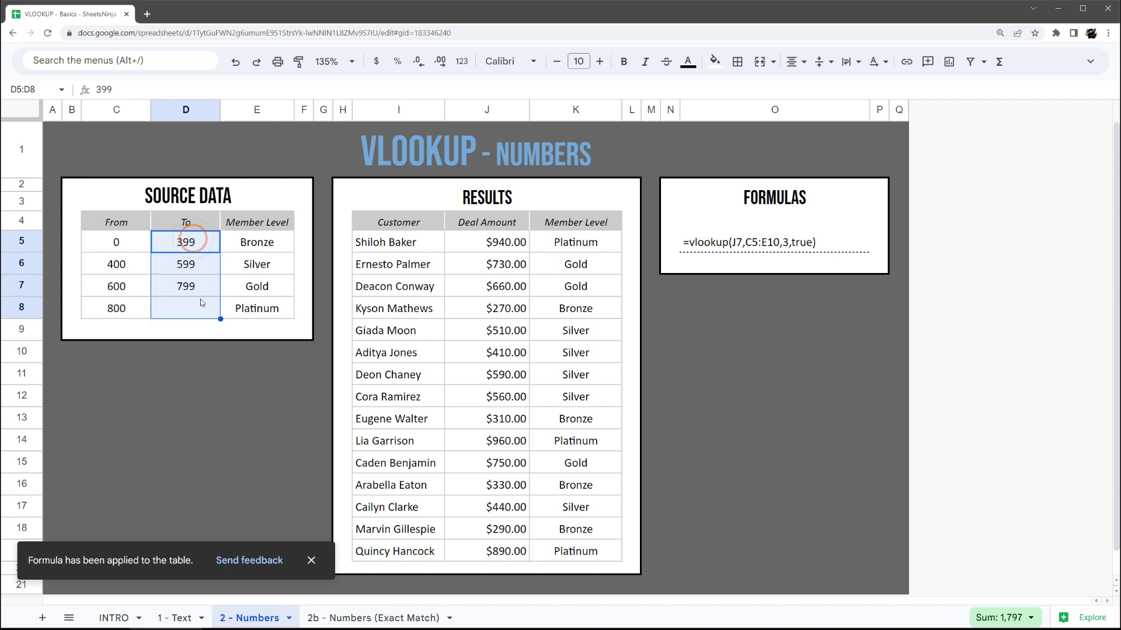
{"action": "key", "text": "Delete"}
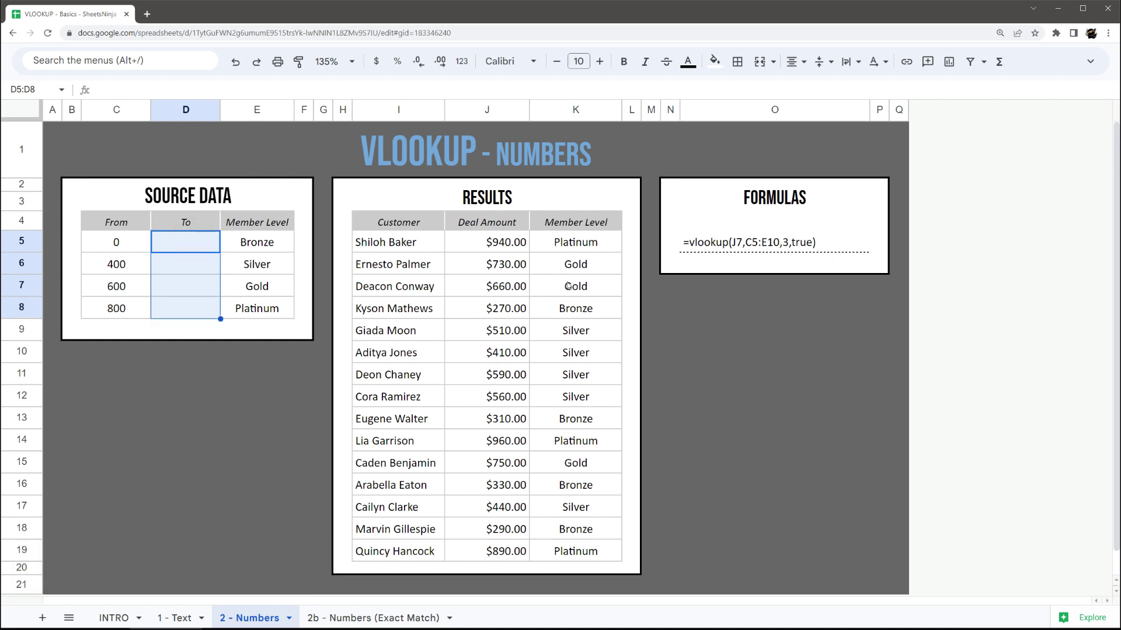
{"action": "key", "text": "ctrl+z"}
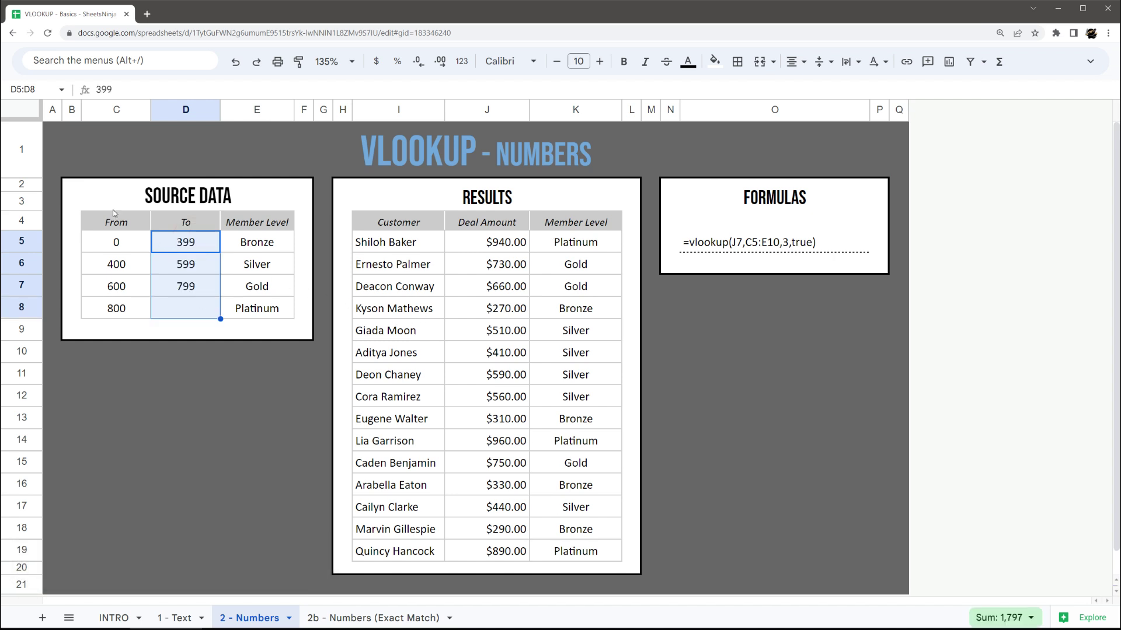
{"action": "left_click", "coordinate": [116, 111]}
{"action": "left_click", "coordinate": [131, 250]}
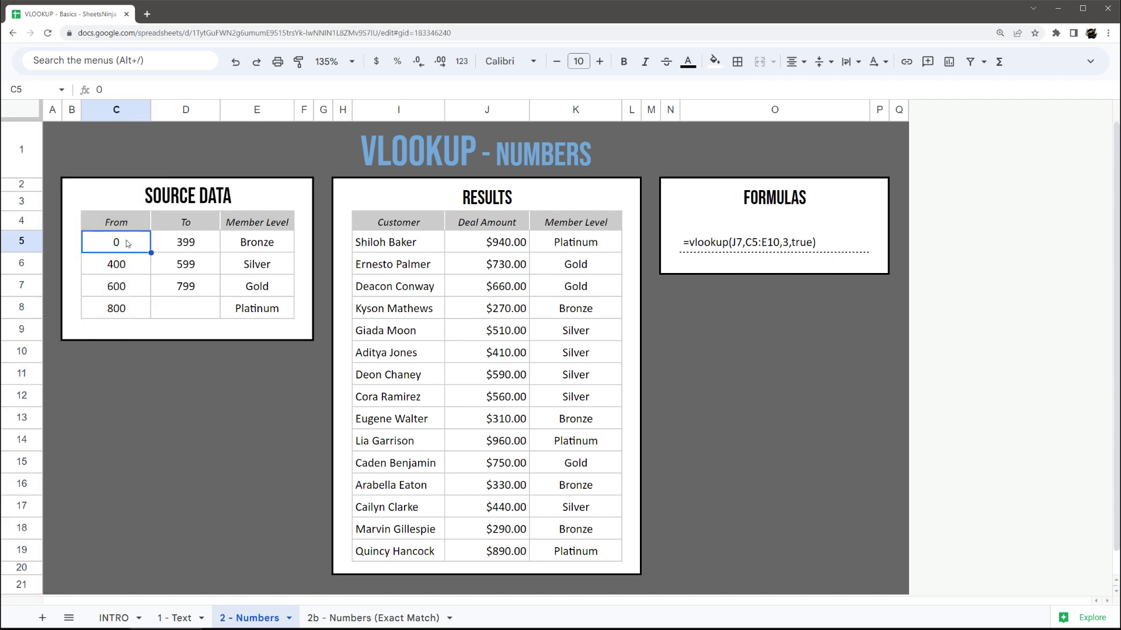
{"action": "left_click", "coordinate": [558, 240]}
{"action": "left_click", "coordinate": [482, 244]}
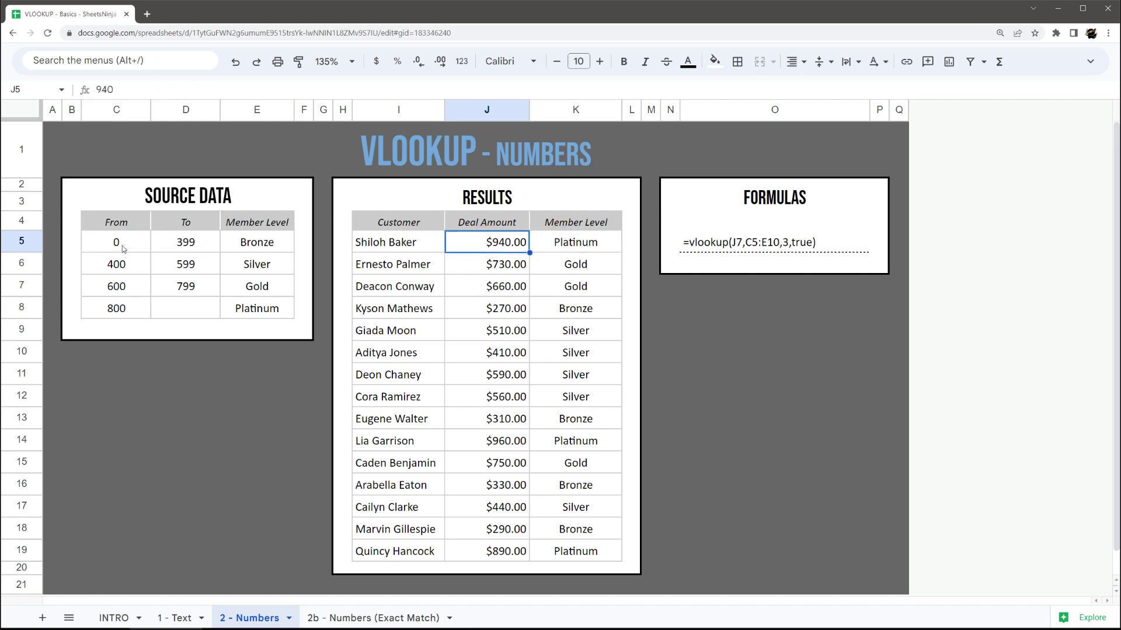
{"action": "left_click_drag", "start_coordinate": [121, 243], "coordinate": [126, 318]}
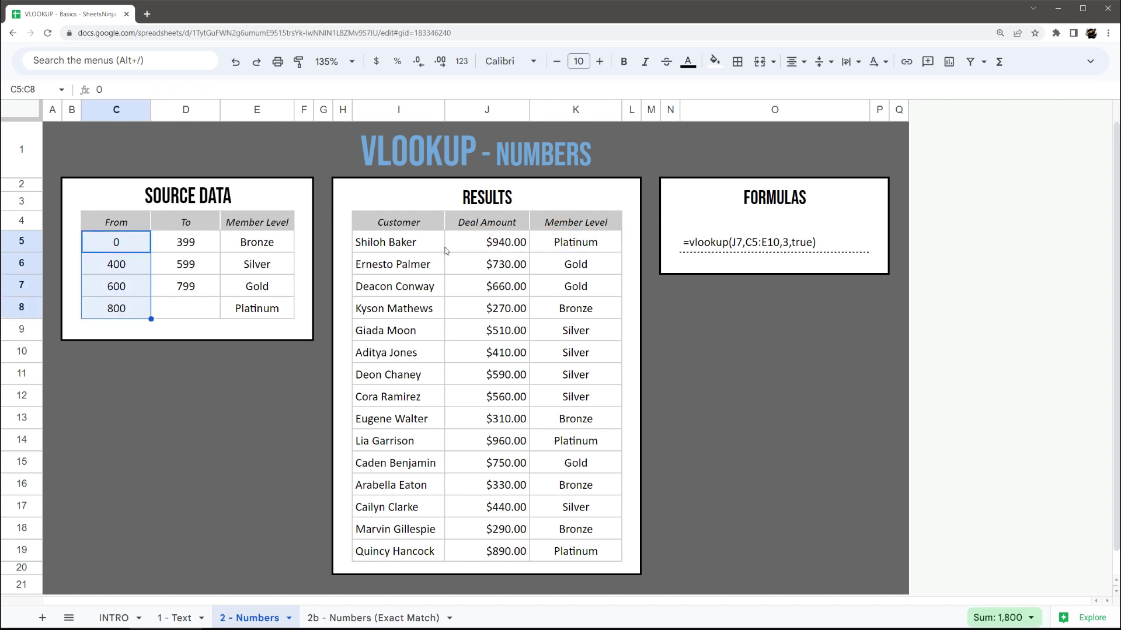
{"action": "left_click", "coordinate": [119, 313]}
{"action": "left_click", "coordinate": [286, 314]}
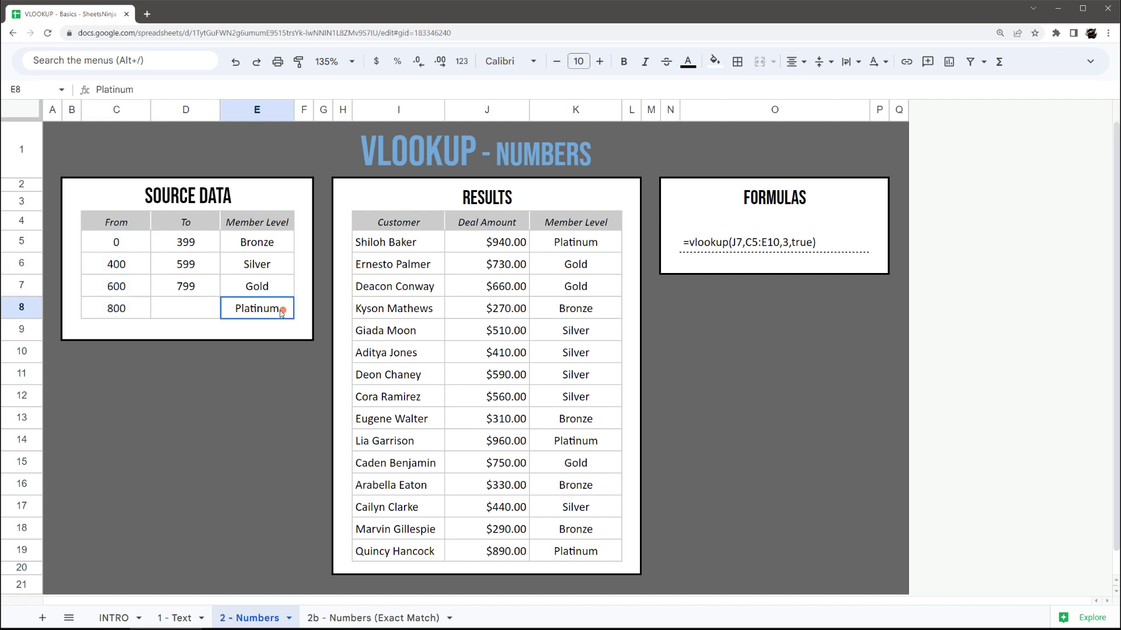
{"action": "left_click", "coordinate": [124, 321], "text": "shift"}
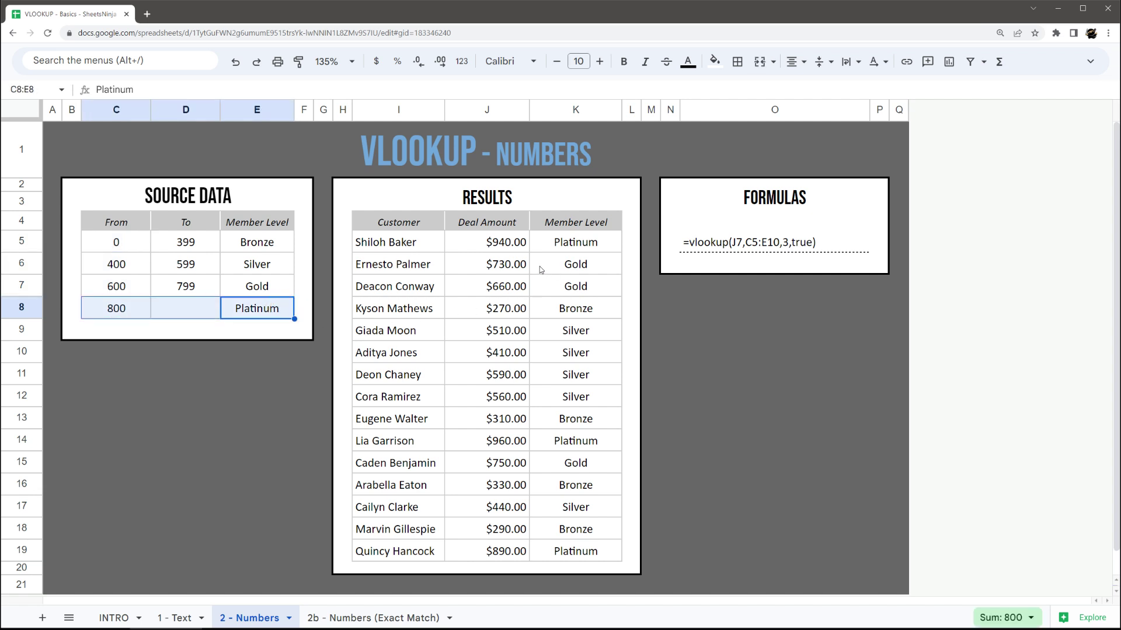
{"action": "left_click", "coordinate": [516, 270]}
{"action": "key", "text": "shift+Right"}
{"action": "left_click_drag", "start_coordinate": [105, 293], "coordinate": [110, 316]}
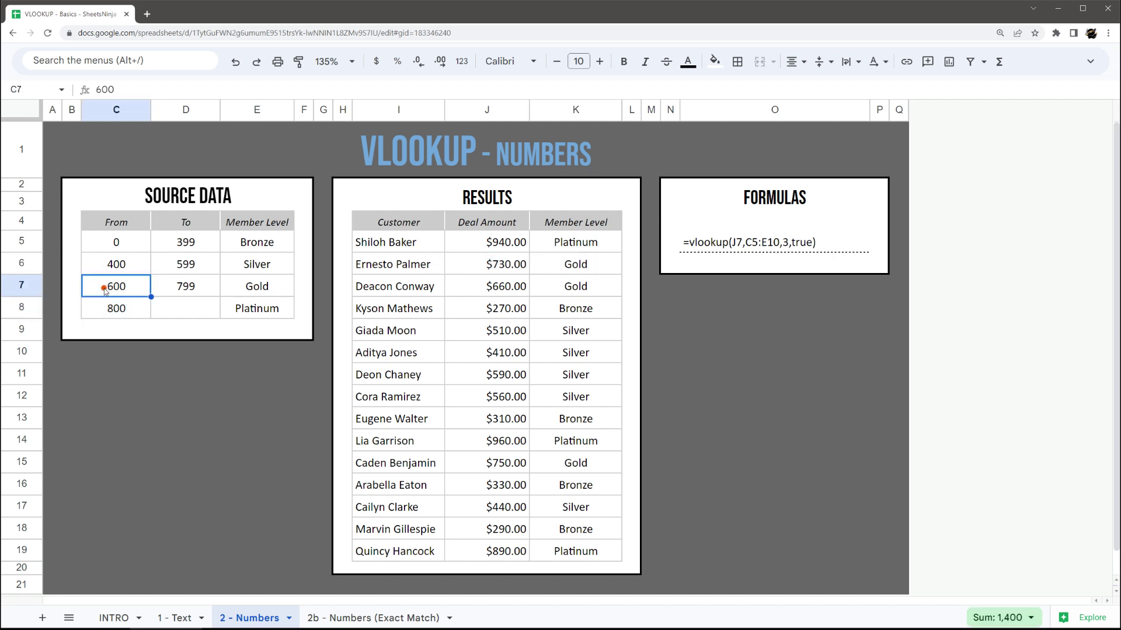
{"action": "left_click_drag", "start_coordinate": [104, 290], "coordinate": [279, 290]}
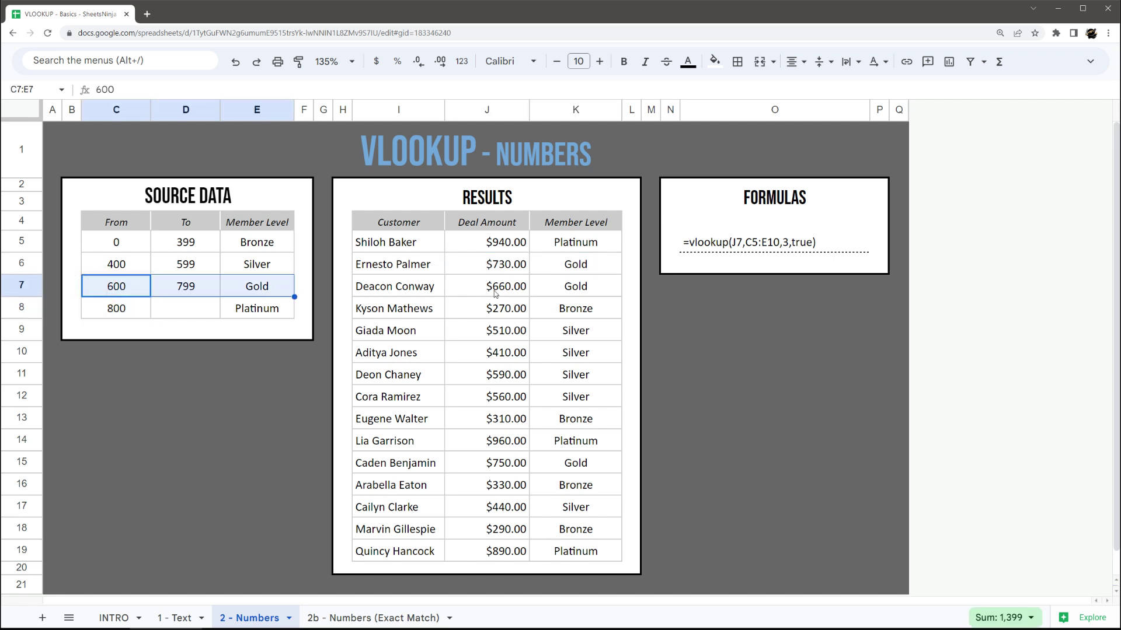
{"action": "left_click_drag", "start_coordinate": [560, 308], "coordinate": [502, 308]}
{"action": "left_click_drag", "start_coordinate": [122, 258], "coordinate": [120, 239]}
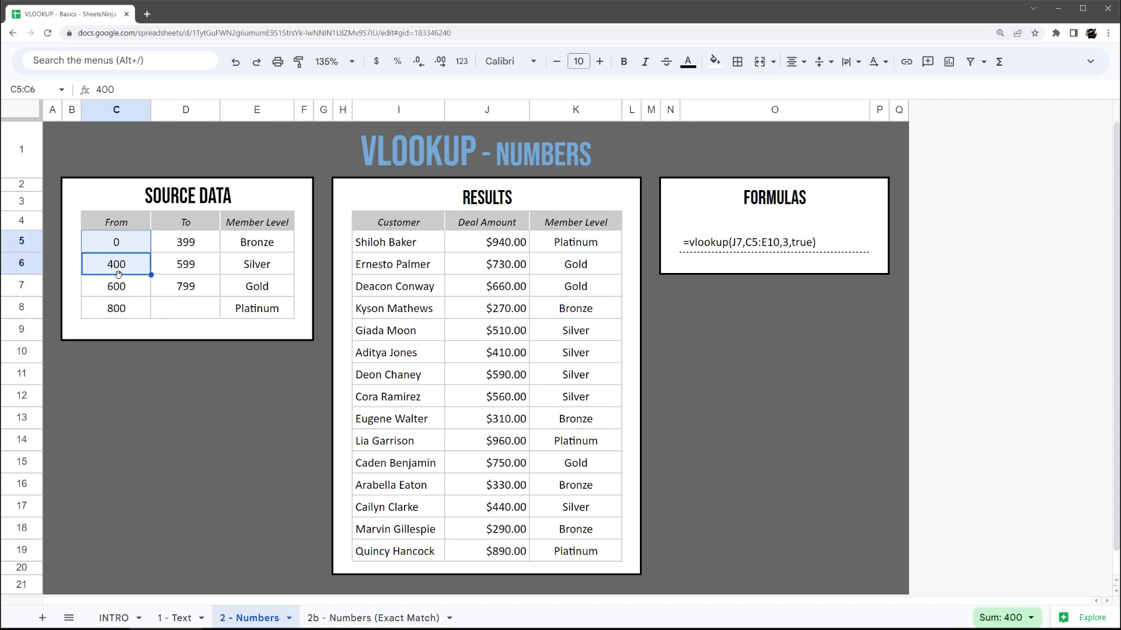
{"action": "left_click", "coordinate": [125, 242]}
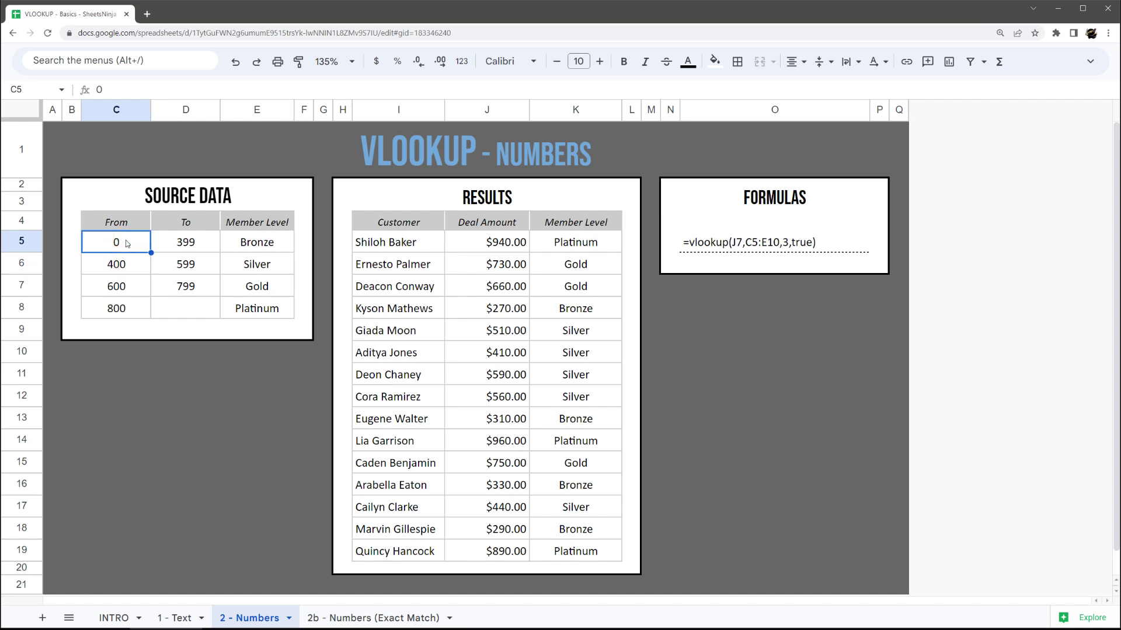
{"action": "left_click", "coordinate": [121, 240]}
{"action": "type", "text": "300"}
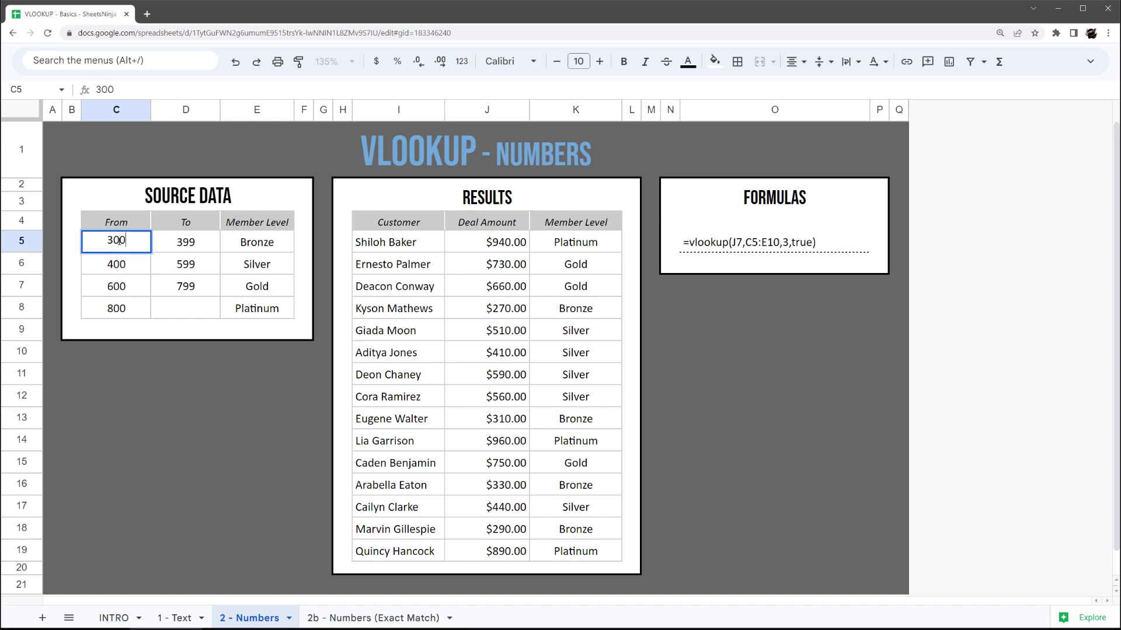
{"action": "key", "text": "Return"}
{"action": "left_click", "coordinate": [507, 310]}
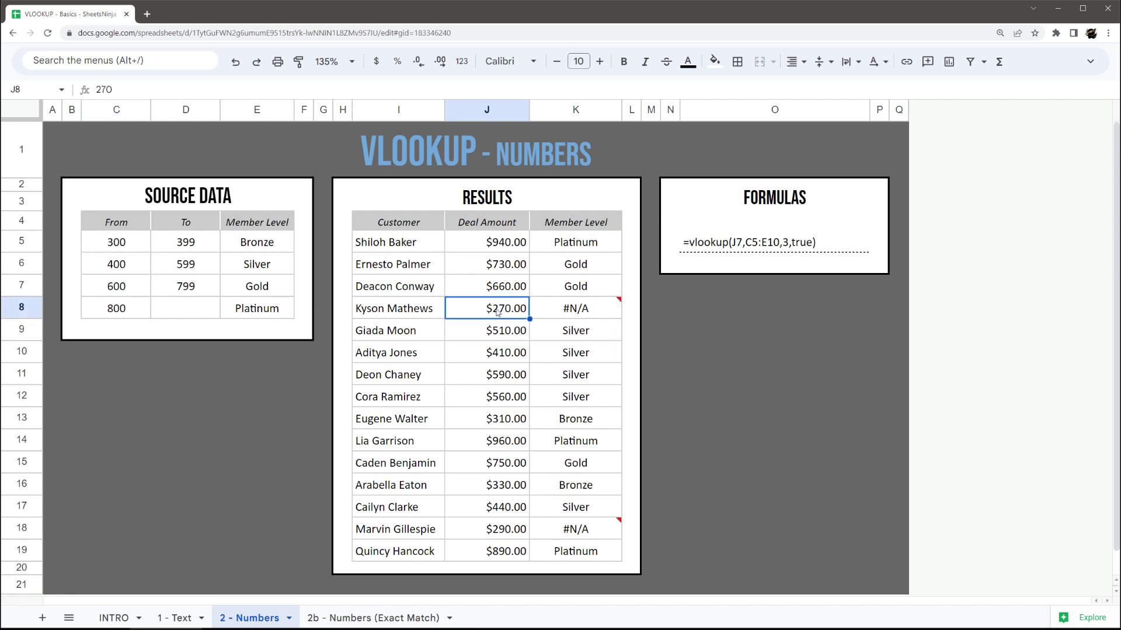
{"action": "left_click", "coordinate": [132, 245]}
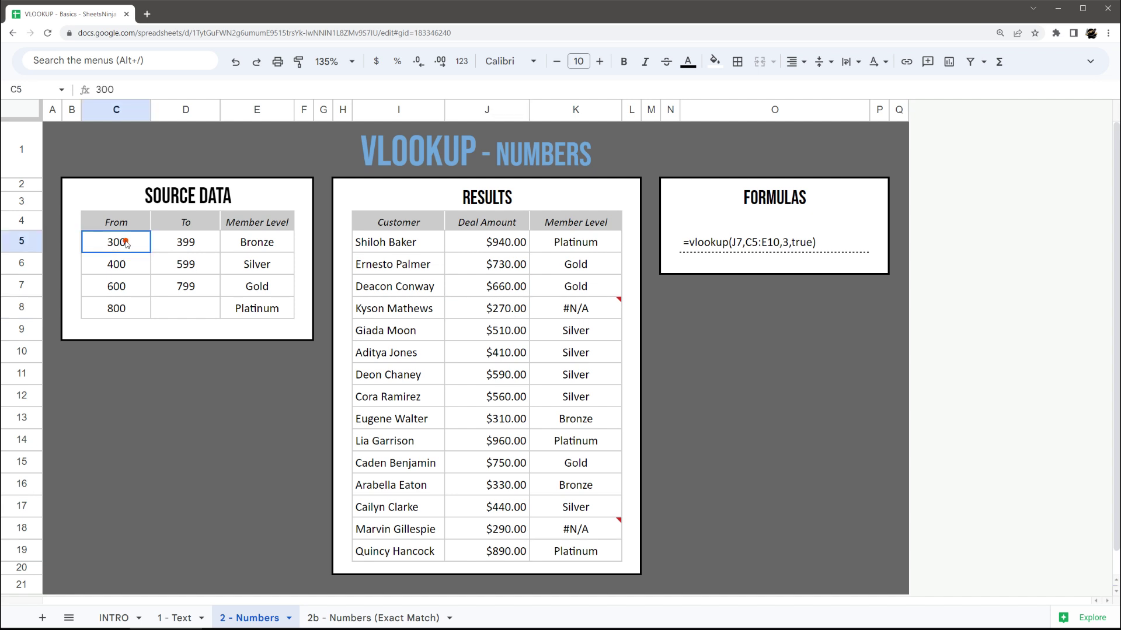
{"action": "type", "text": "0"}
{"action": "key", "text": "Return"}
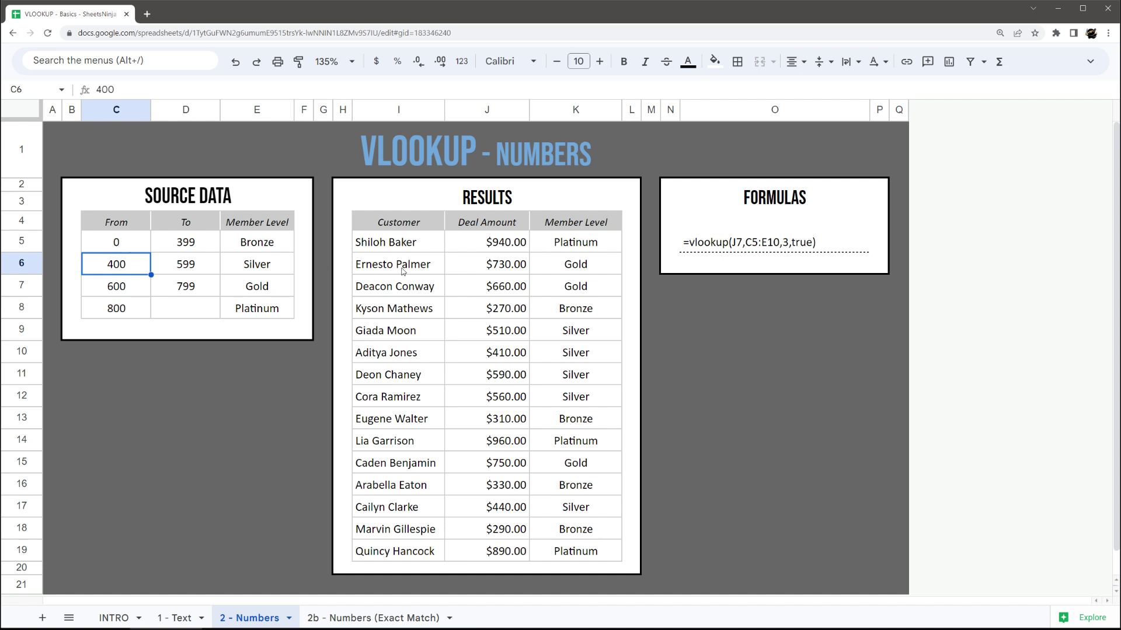
Highlight source columns C:E and the C5:D8 bounds behind K5's sorted-range lookup
{"action": "left_click", "coordinate": [116, 110]}
{"action": "left_click", "coordinate": [257, 109], "text": "shift"}
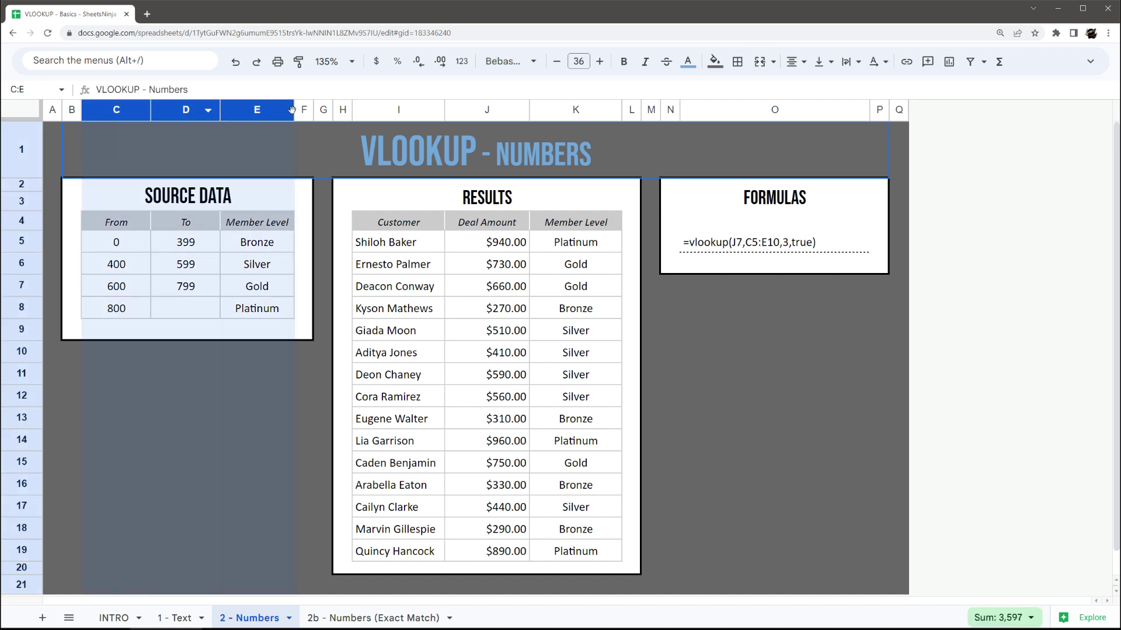
{"action": "left_click", "coordinate": [581, 245]}
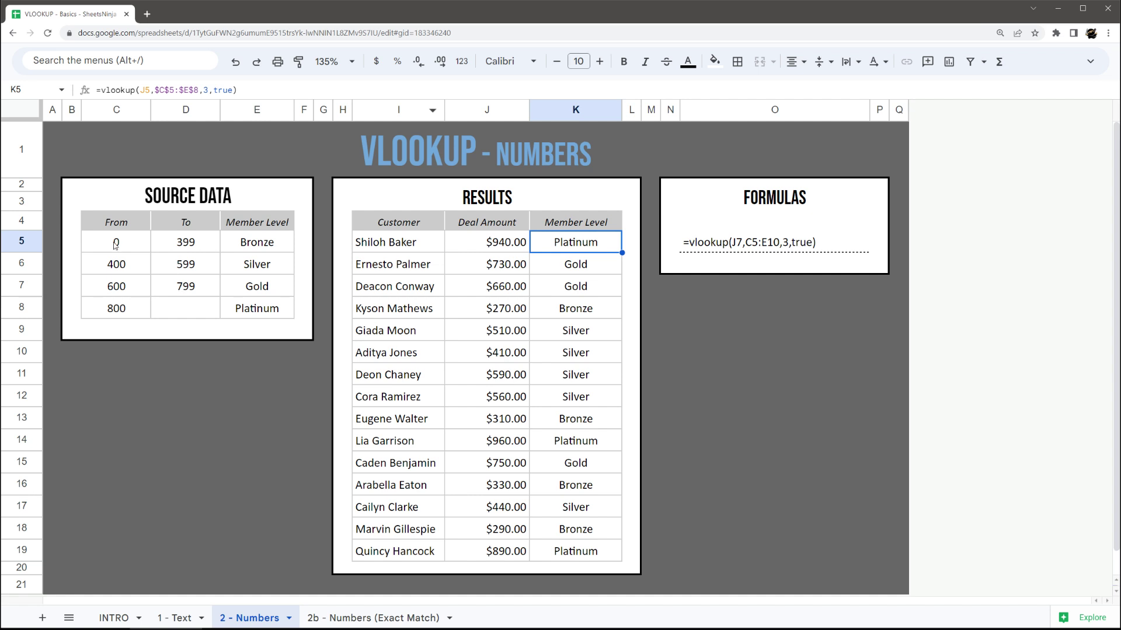
{"action": "left_click_drag", "start_coordinate": [115, 245], "coordinate": [198, 310]}
Select the Member Level values from E5, then switch to the '2b - Numbers (Exact Match)' sheet
{"action": "left_click", "coordinate": [268, 240]}
{"action": "key", "text": "shift+Down"}
{"action": "key", "text": "shift+Down"}
{"action": "key", "text": "shift+Down"}
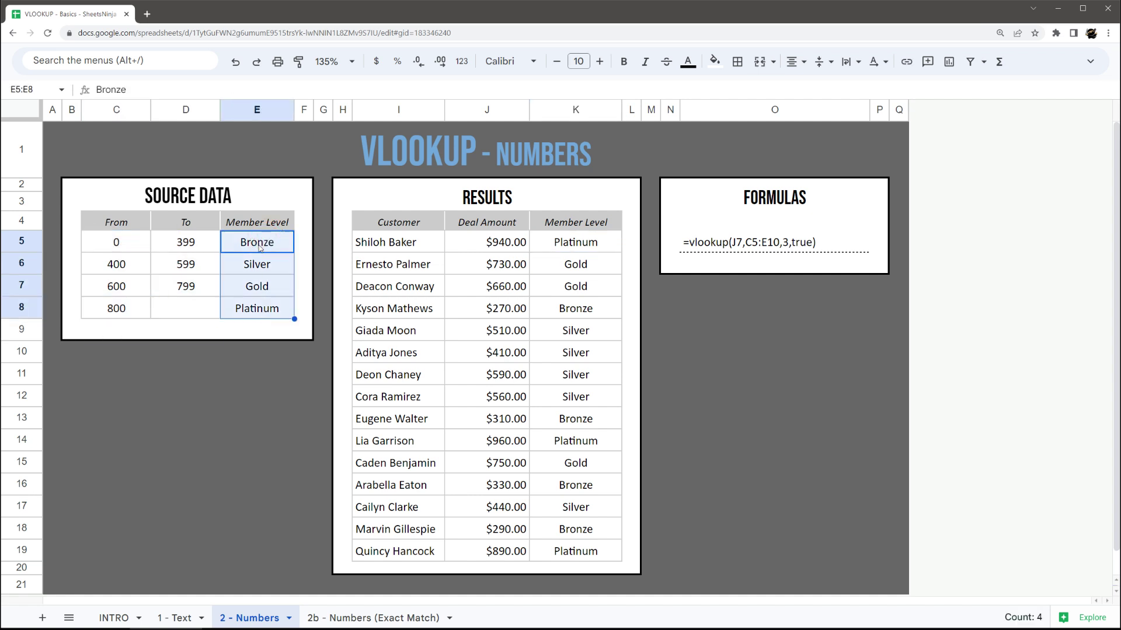
{"action": "left_click", "coordinate": [259, 248]}
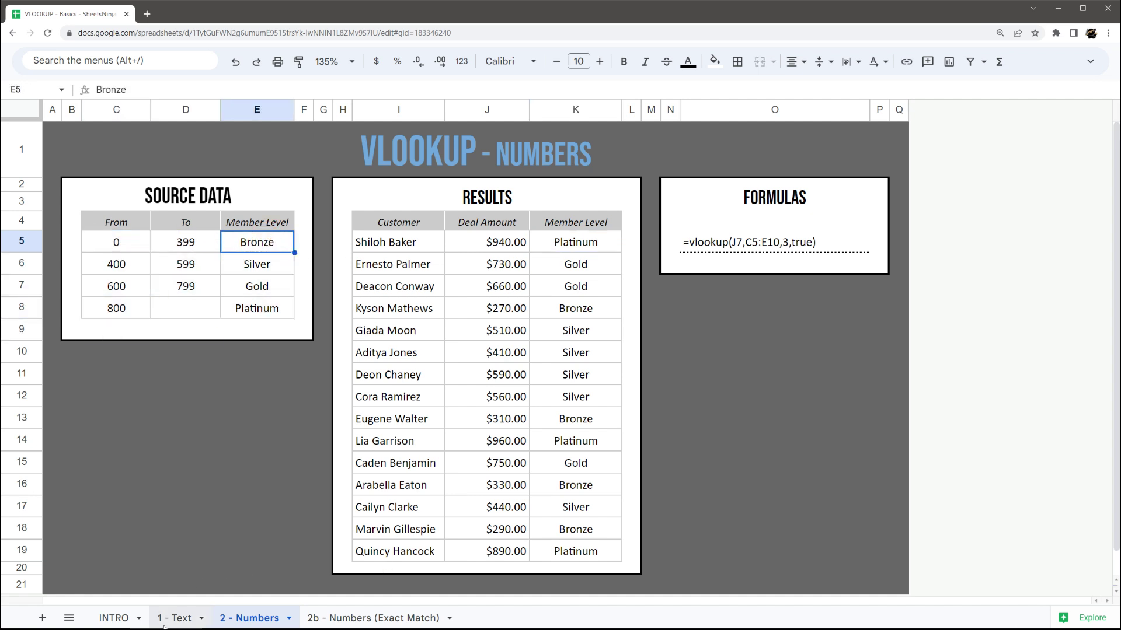
{"action": "left_click", "coordinate": [366, 618]}
Point out the Agent ID in H5 and the Agent # lookup column, selecting J5
{"action": "left_click", "coordinate": [495, 249]}
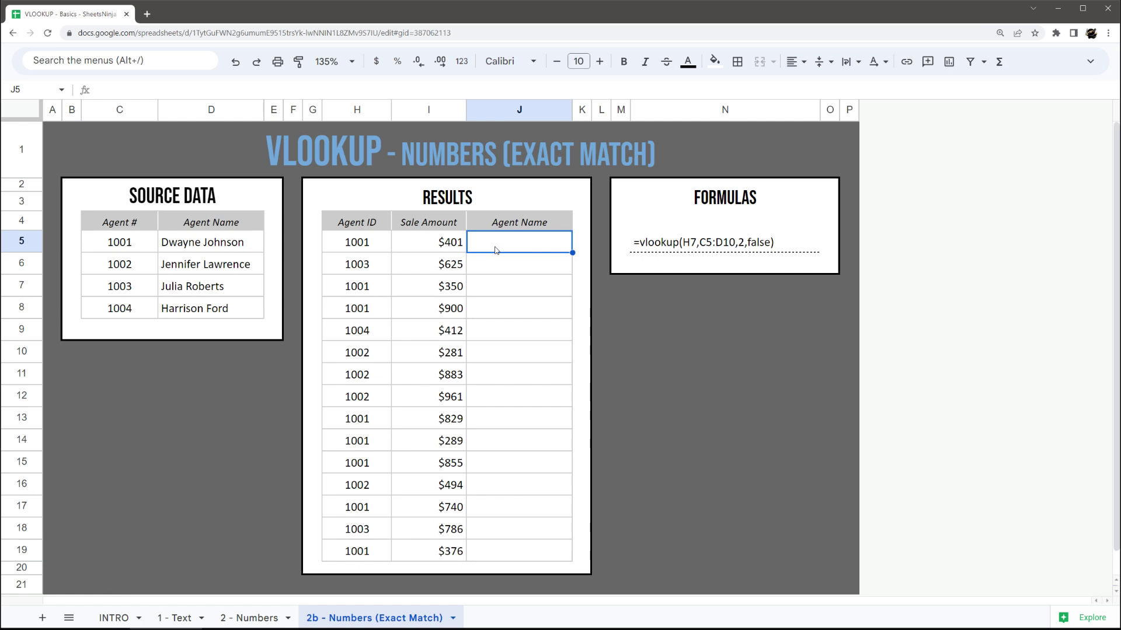
{"action": "left_click", "coordinate": [361, 250]}
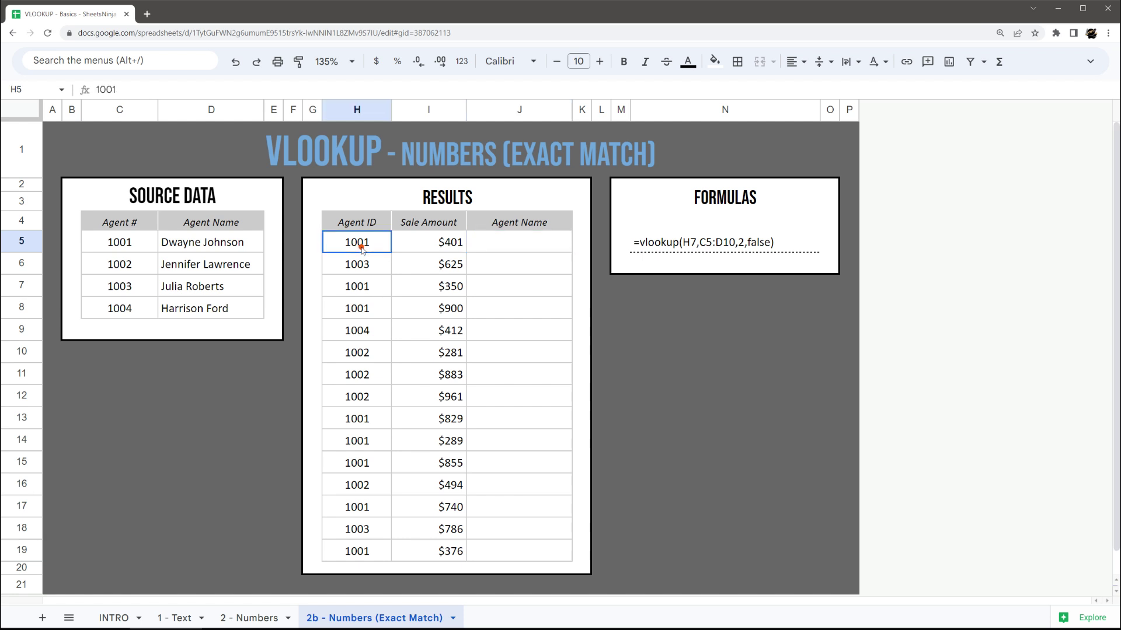
{"action": "left_click", "coordinate": [122, 242]}
{"action": "left_click", "coordinate": [509, 241]}
Enter =vlookup(H5,$C$5:$D$8,2,false) in J5 to return the matching agent's name
{"action": "type", "text": "=vlookup("}
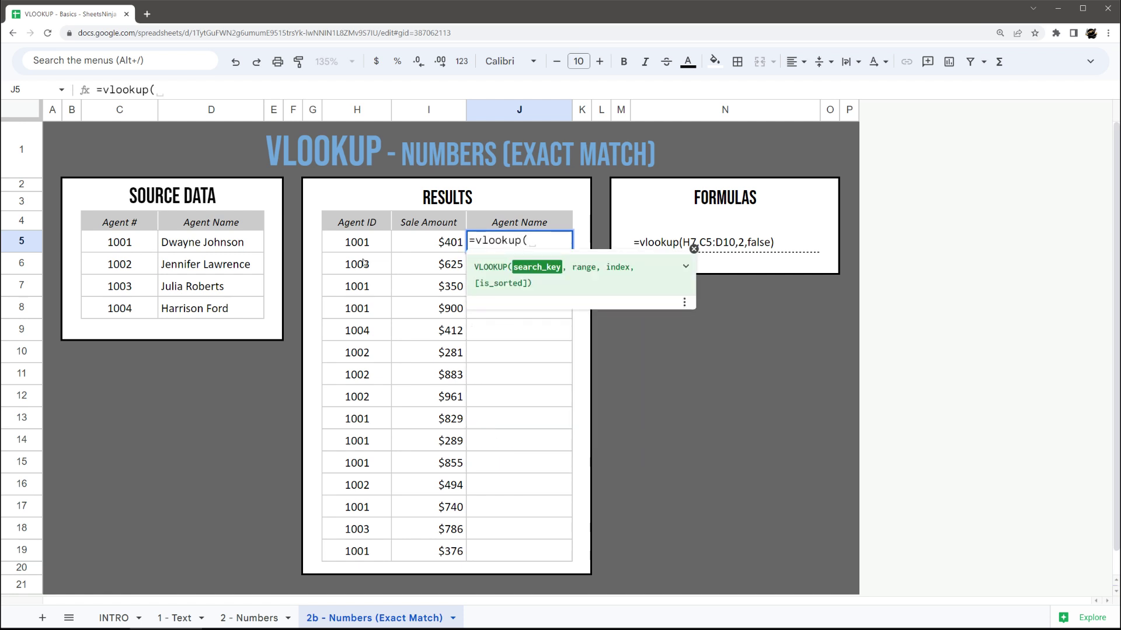
{"action": "left_click", "coordinate": [357, 242]}
{"action": "type", "text": ","}
{"action": "left_click_drag", "start_coordinate": [120, 242], "coordinate": [218, 308]}
{"action": "type", "text": ","}
{"action": "key", "text": "BackSpace"}
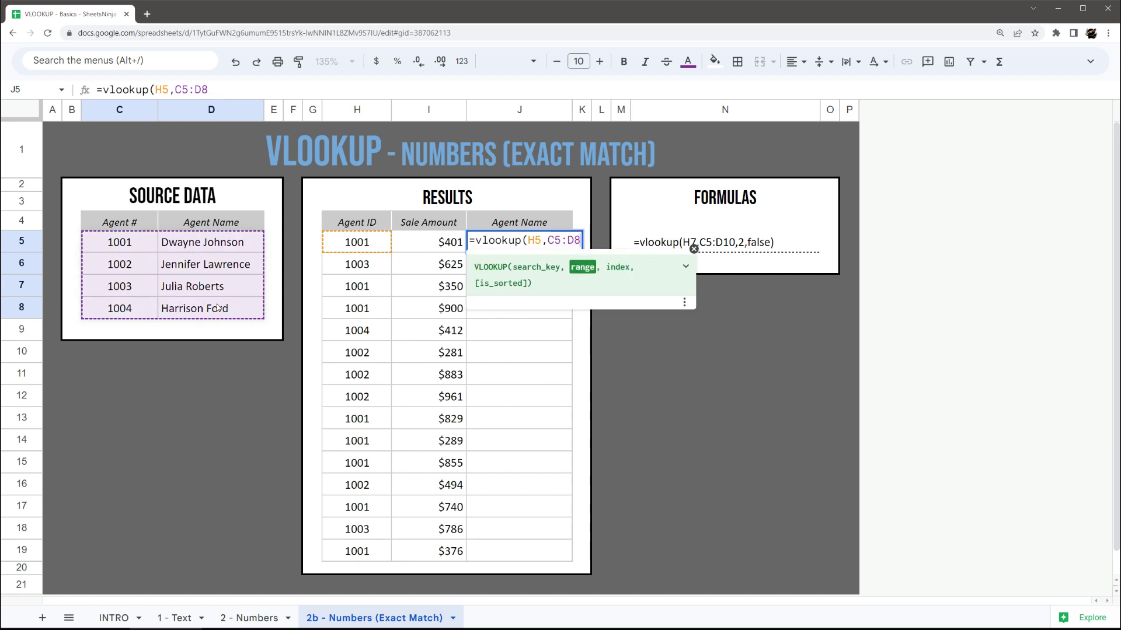
{"action": "key", "text": "F4"}
{"action": "type", "text": ",2,"}
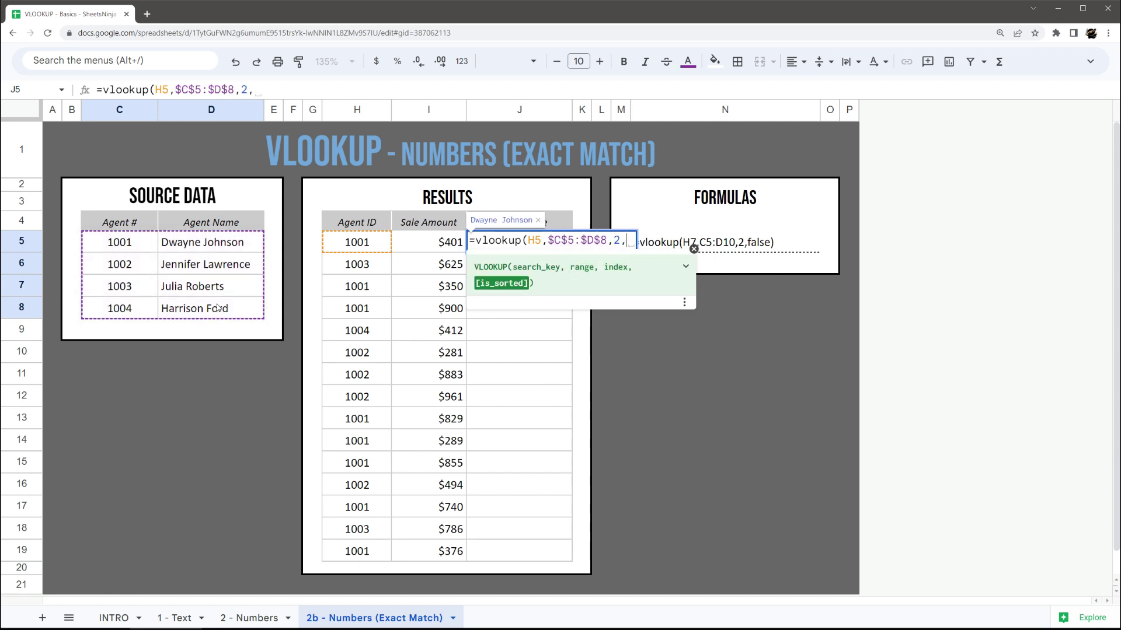
{"action": "type", "text": "false)"}
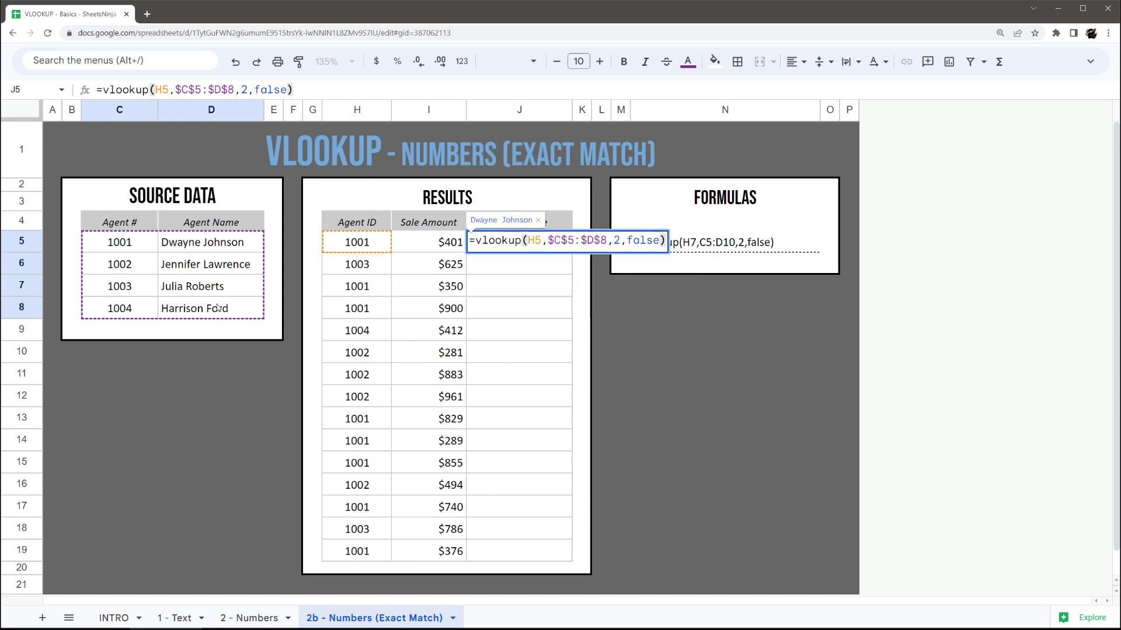
{"action": "key", "text": "Return"}
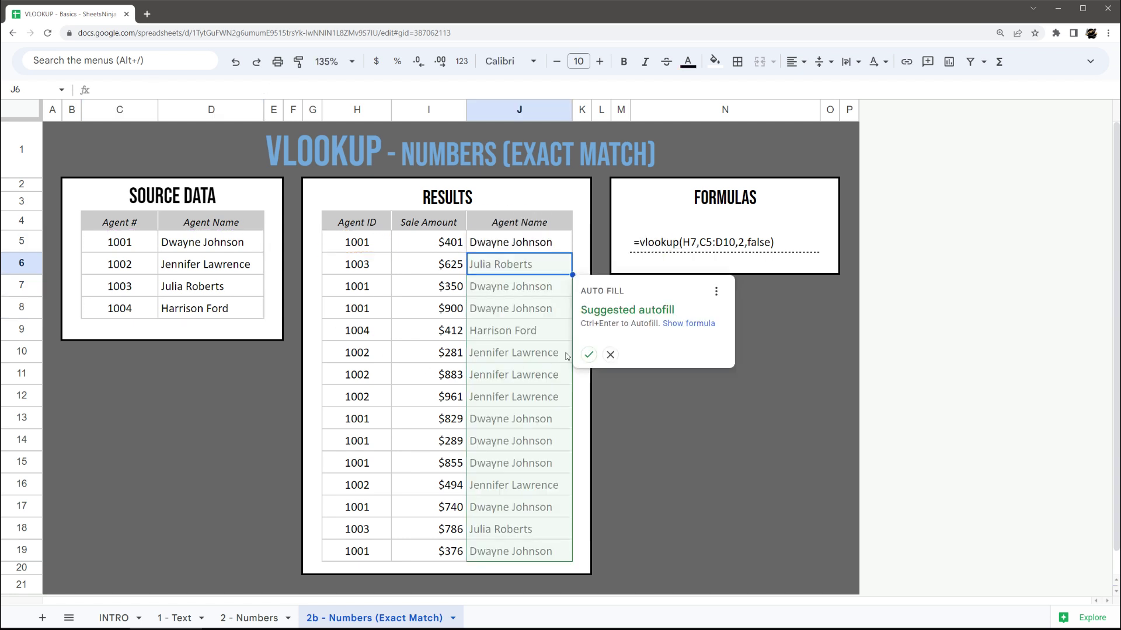
Accept the suggested autofill so J5:J19 shows every sale's matching agent name
{"action": "left_click", "coordinate": [585, 354]}
{"action": "left_click_drag", "start_coordinate": [507, 242], "coordinate": [508, 551]}
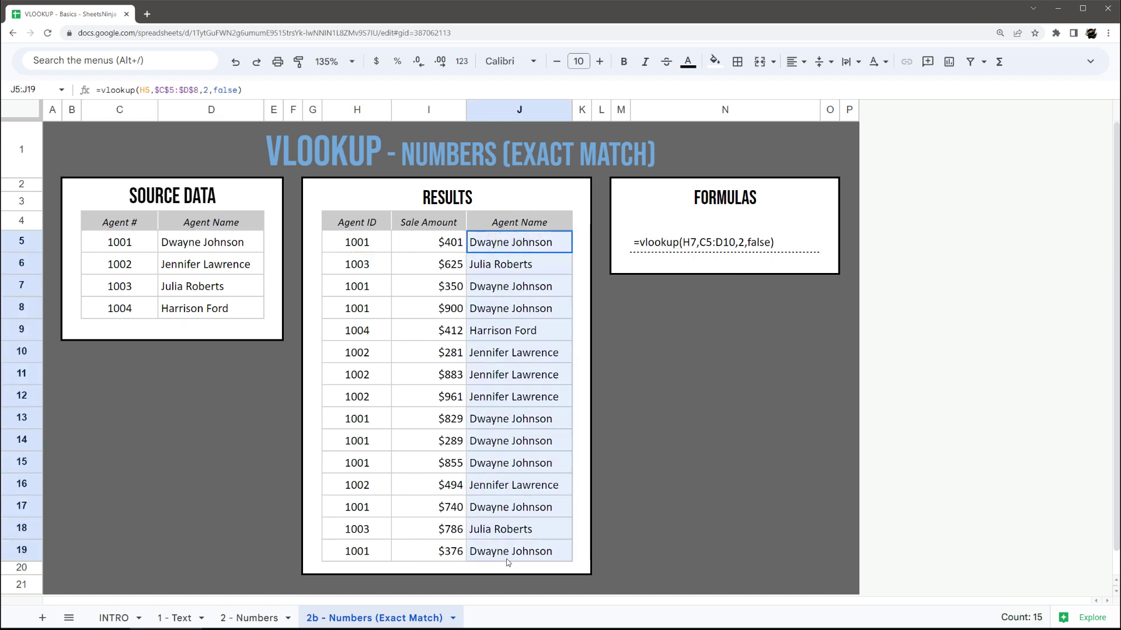